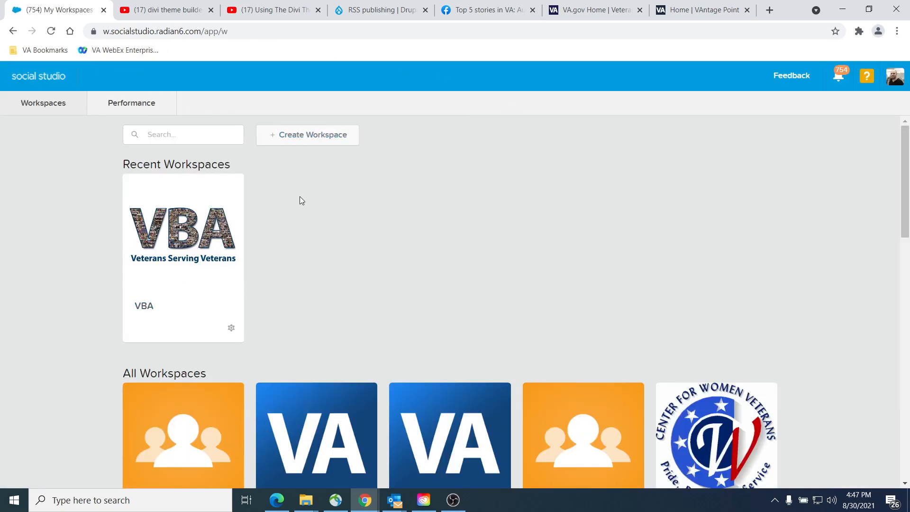
Step: Look through the collection of all available workspaces
scroll(278, 201, down, 5)
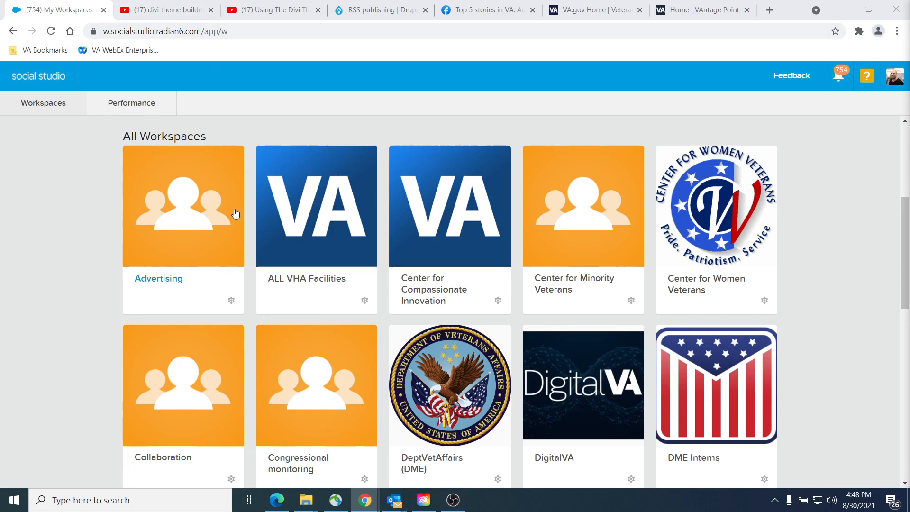
scroll(48, 138, up, 1)
scroll(52, 145, down, 1)
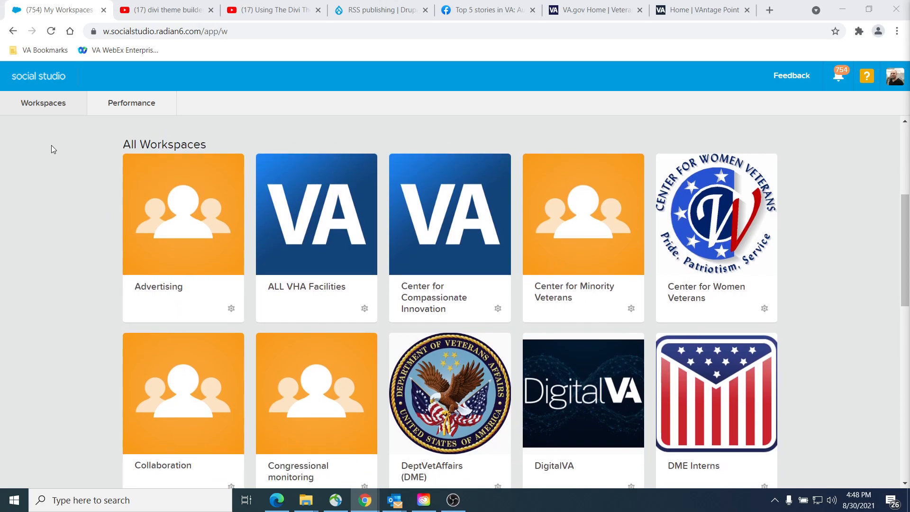
scroll(51, 145, up, 4)
scroll(50, 145, down, 7)
scroll(56, 149, up, 3)
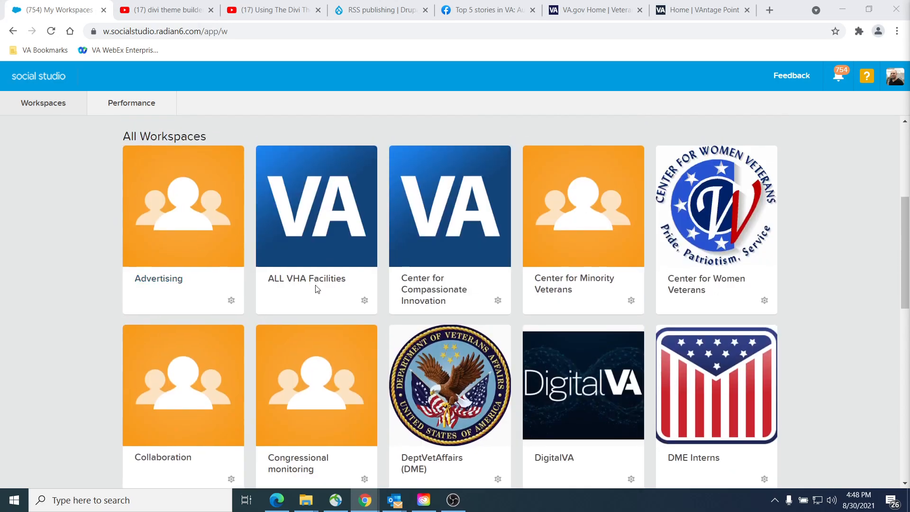
scroll(259, 342, down, 6)
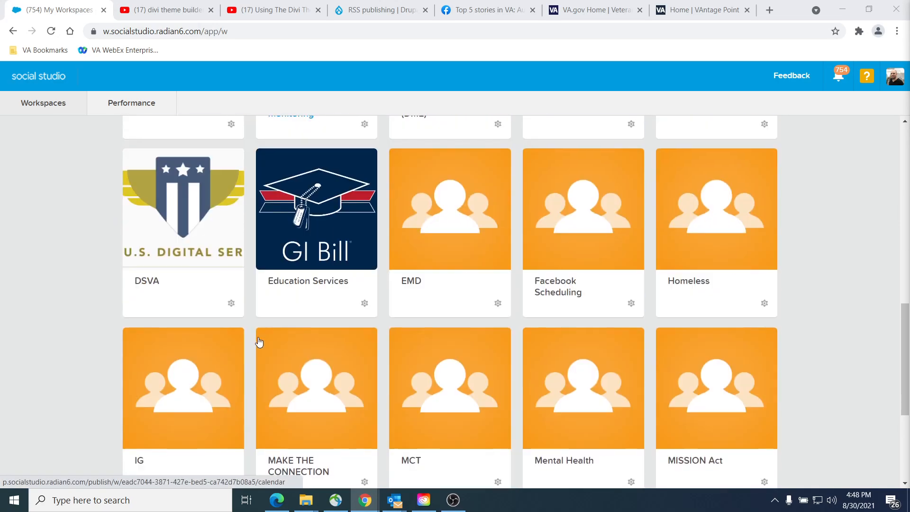
scroll(259, 342, down, 3)
scroll(101, 127, up, 9)
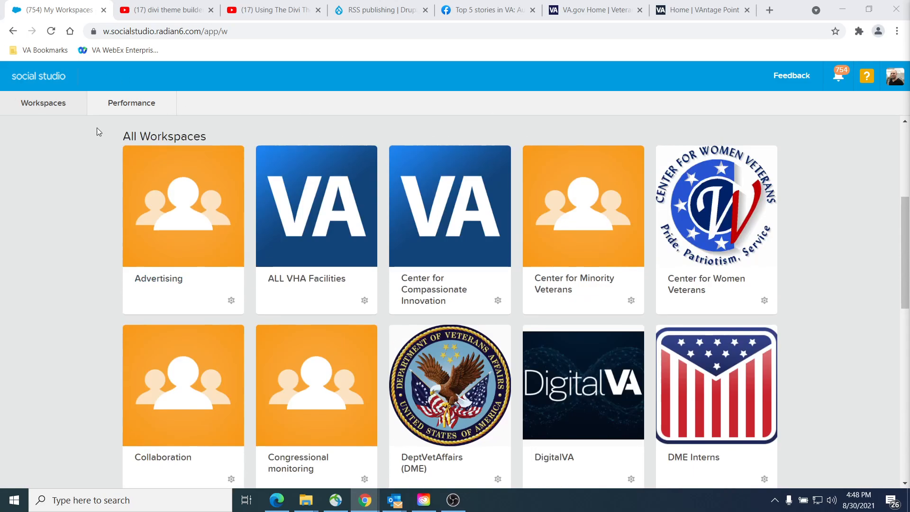
Step: Search the workspaces for "testin" and open Testing Workspace
scroll(95, 127, up, 5)
click(149, 135)
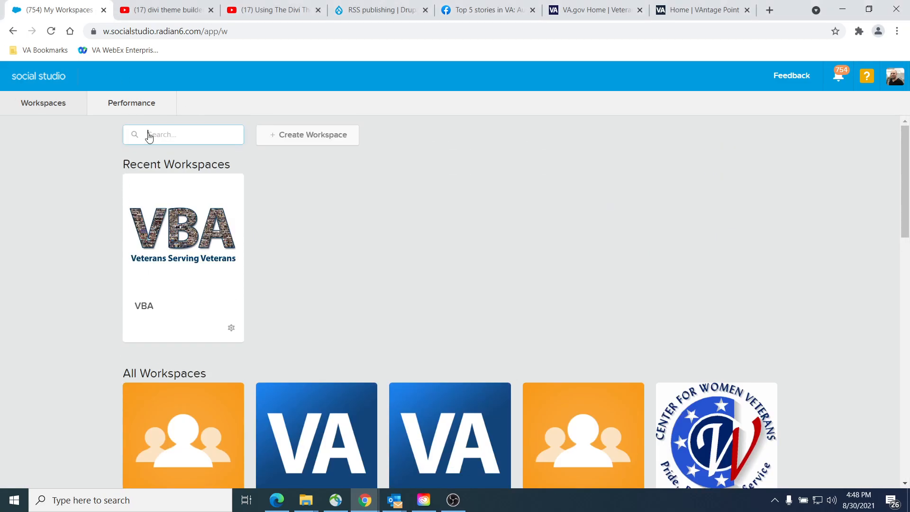
text(ig)
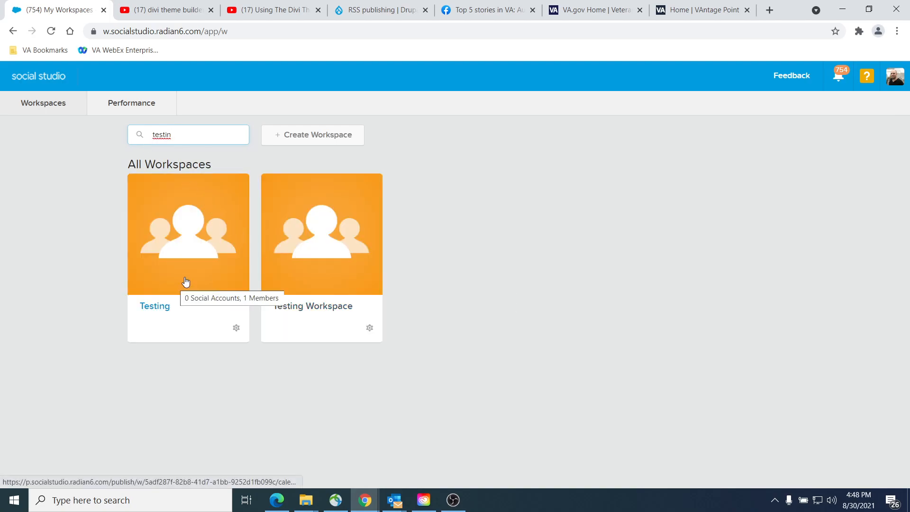
click(295, 276)
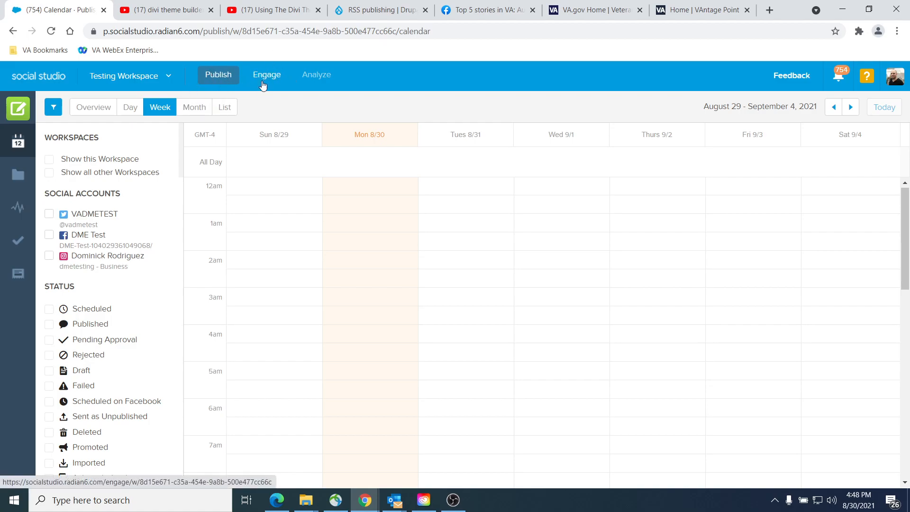
Step: Open the Analyze gallery of Testing Workspace and look over its dashboards
click(317, 78)
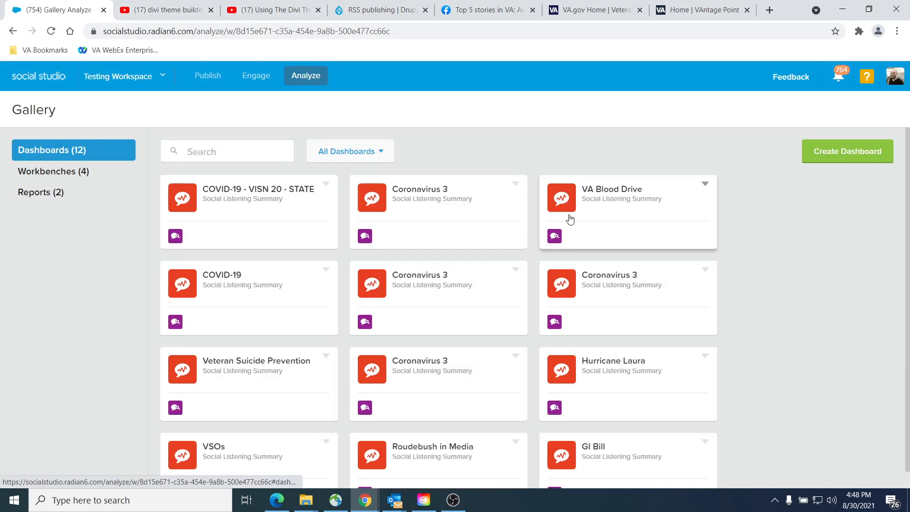
scroll(639, 289, down, 1)
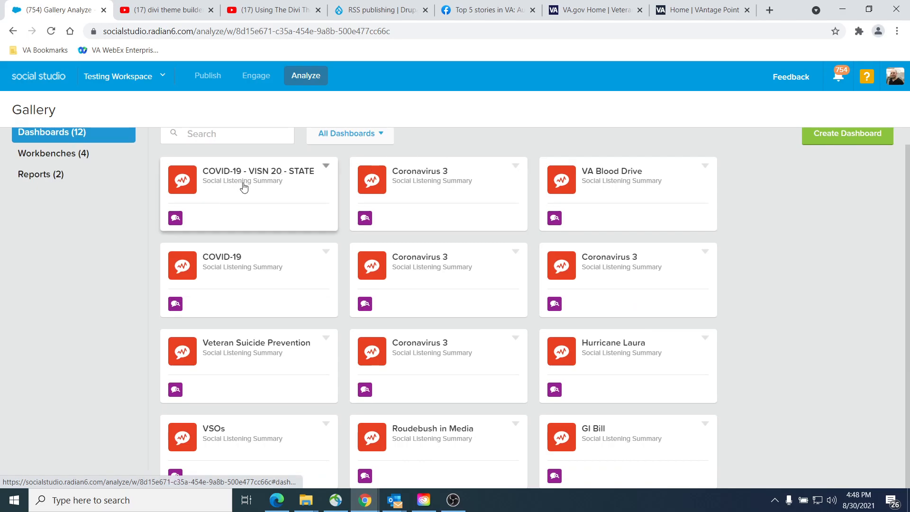
scroll(55, 215, up, 1)
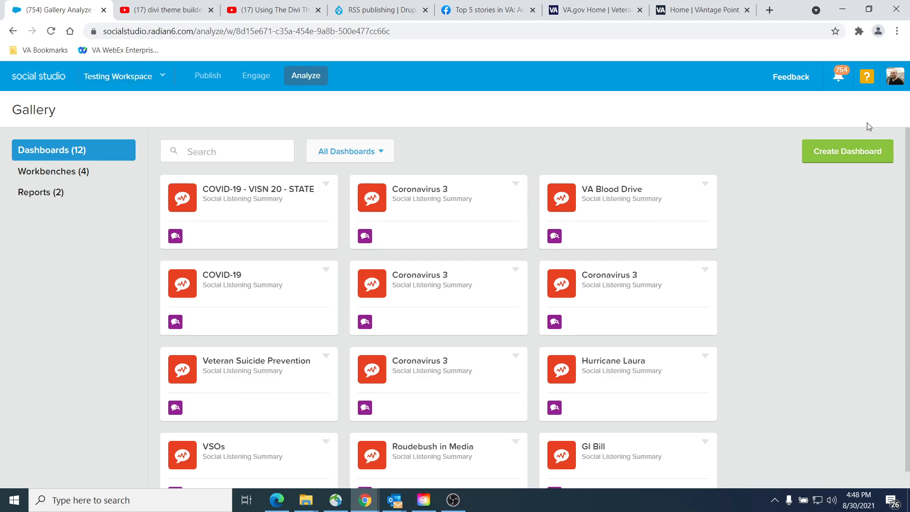
Step: Go to the Admin area and start a new topic profile named Hurricane Ida
click(895, 80)
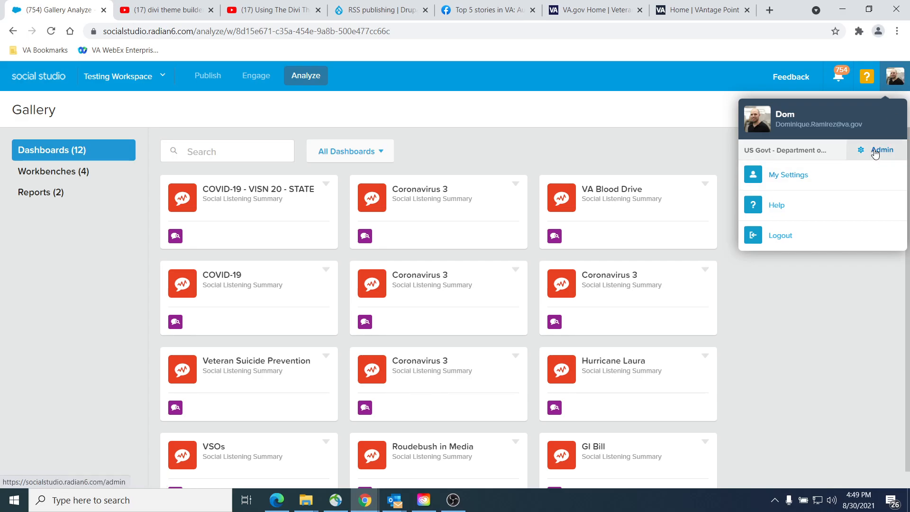
click(876, 153)
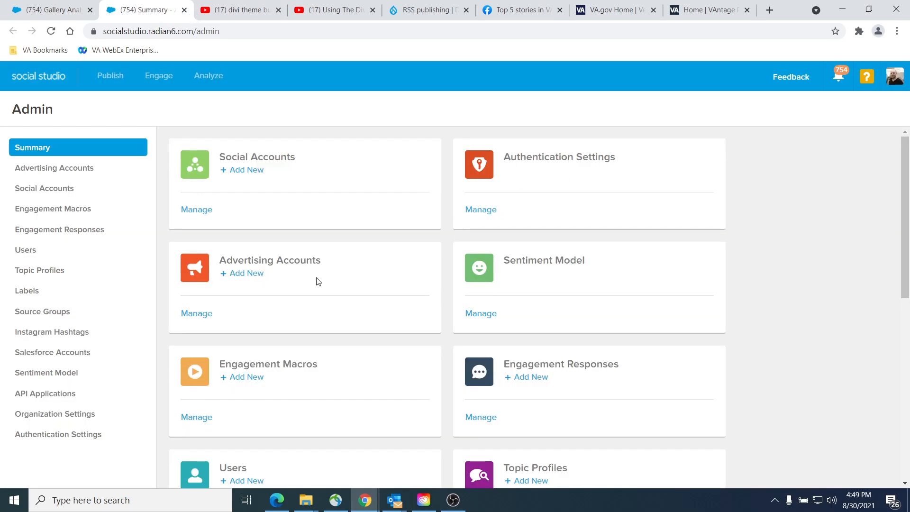
scroll(365, 291, down, 3)
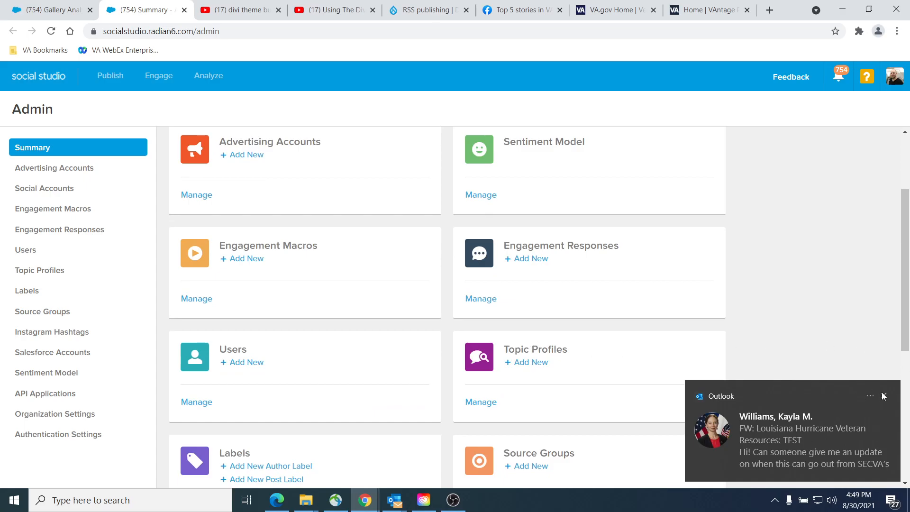
click(884, 396)
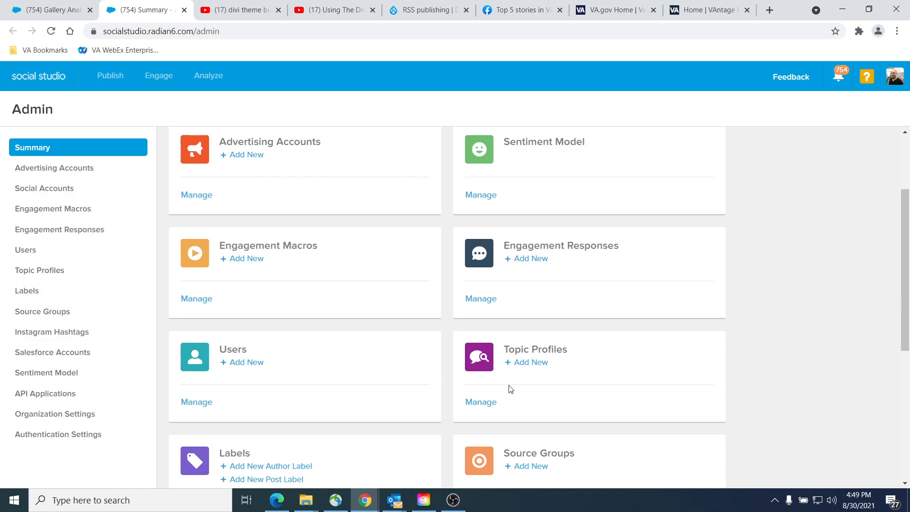
click(539, 363)
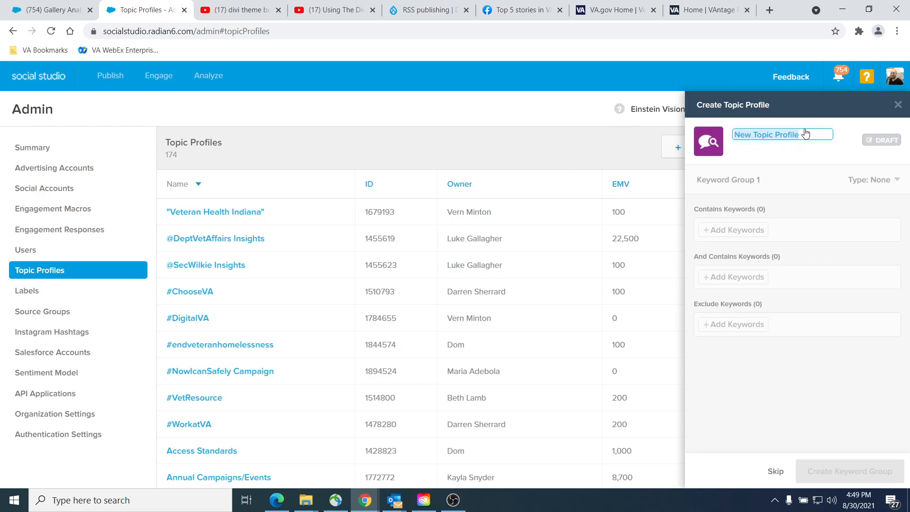
text(Hurricane Ida)
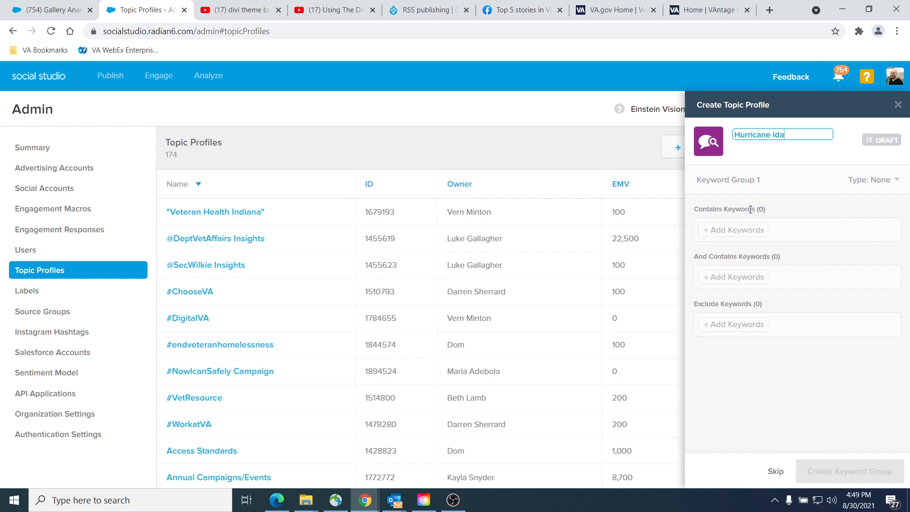
Step: Add hurricane, hurricane ida ~0 and ida as Contains Keywords in Keyword Group 1 of the topic profile
click(722, 236)
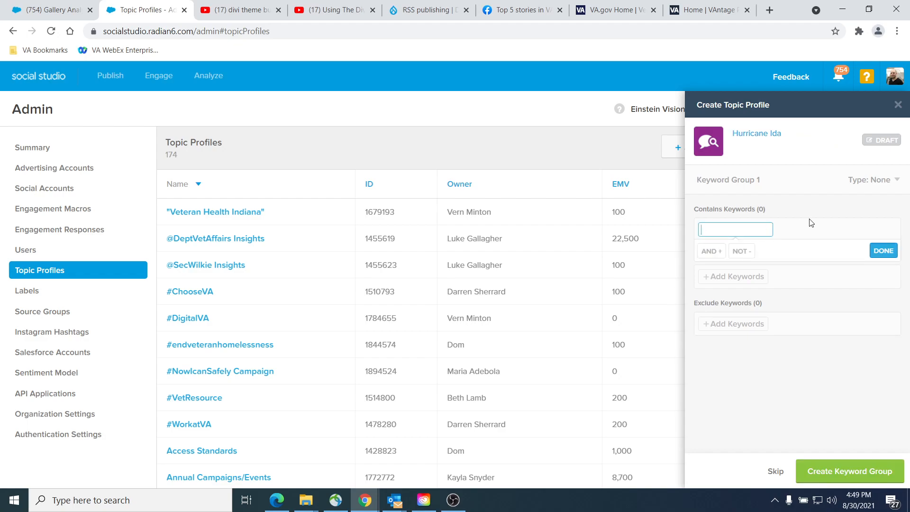
text(Hurricane)
key(Return)
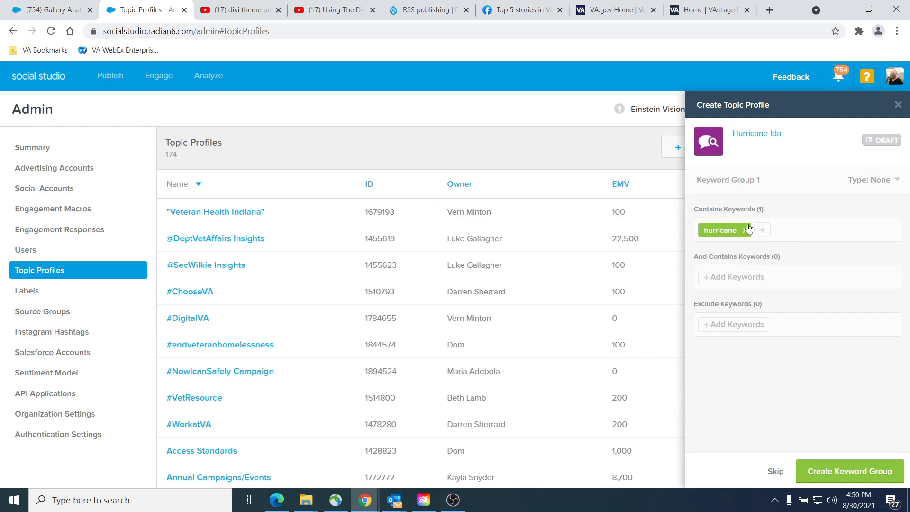
click(763, 232)
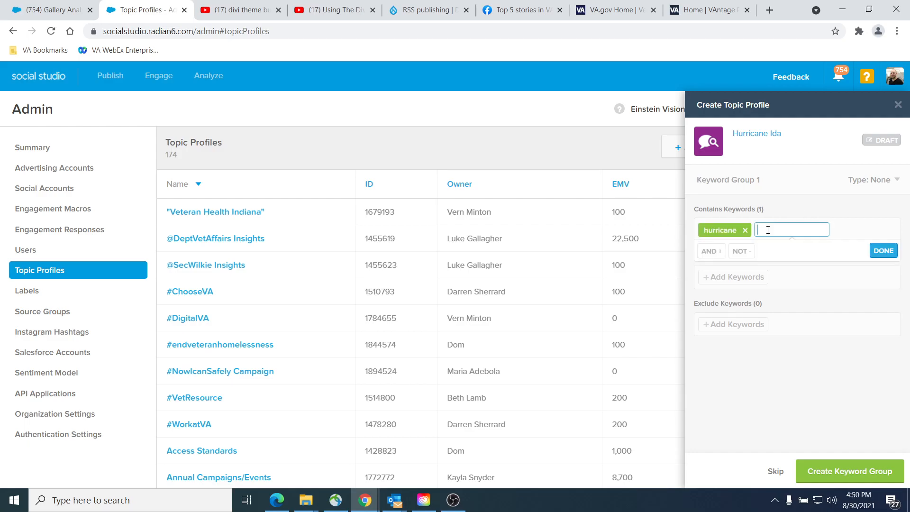
text(Hurricane Ida)
key(Return)
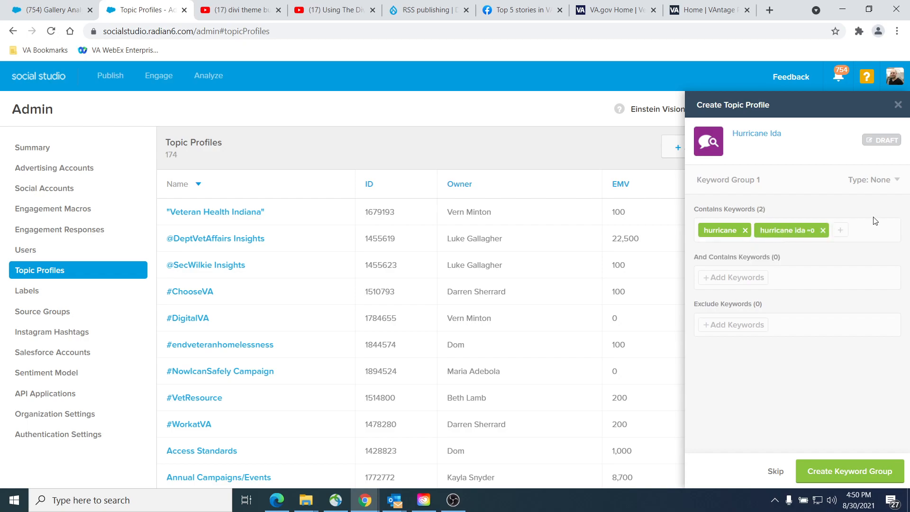
click(840, 231)
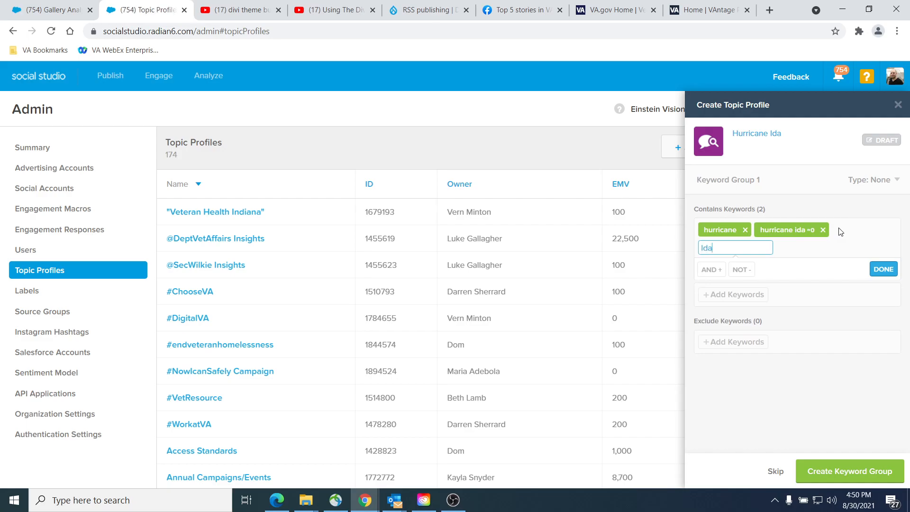
key(Return)
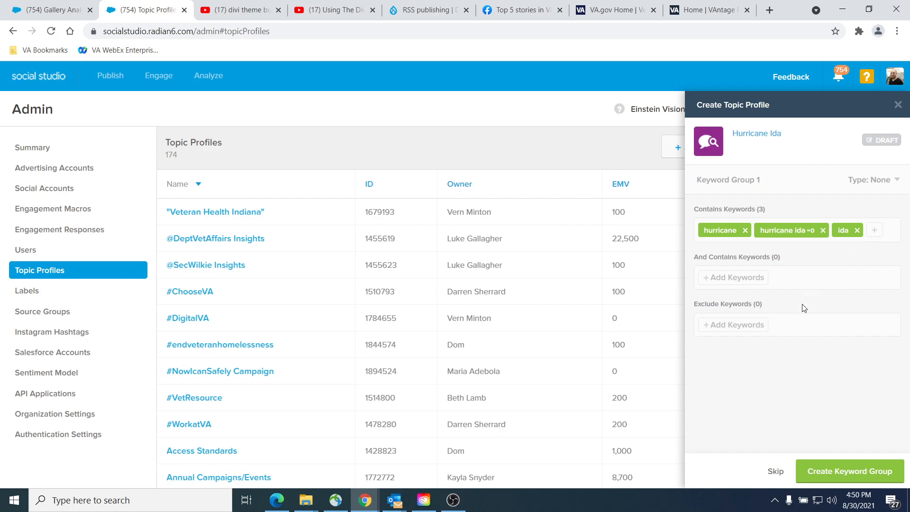
Step: Add veteran and VA as And Contains Keywords in the keyword group
click(752, 276)
text(Veteran)
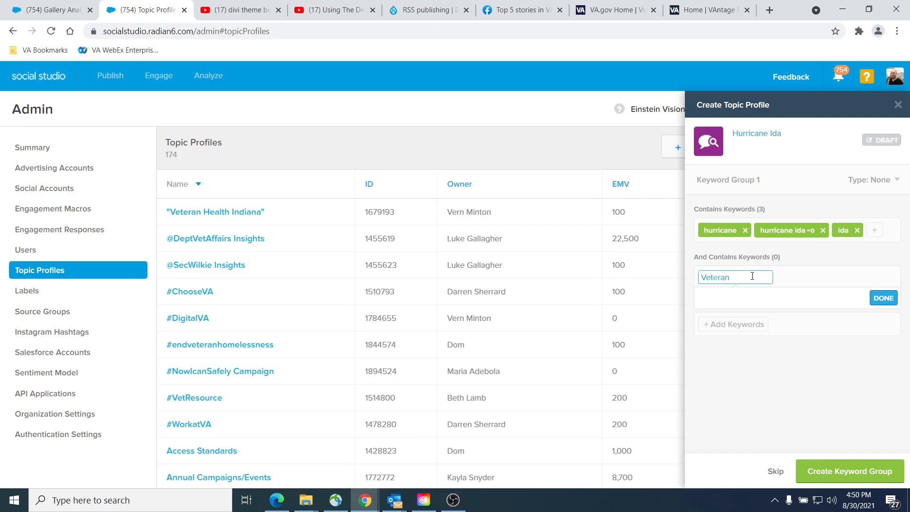
key(Return)
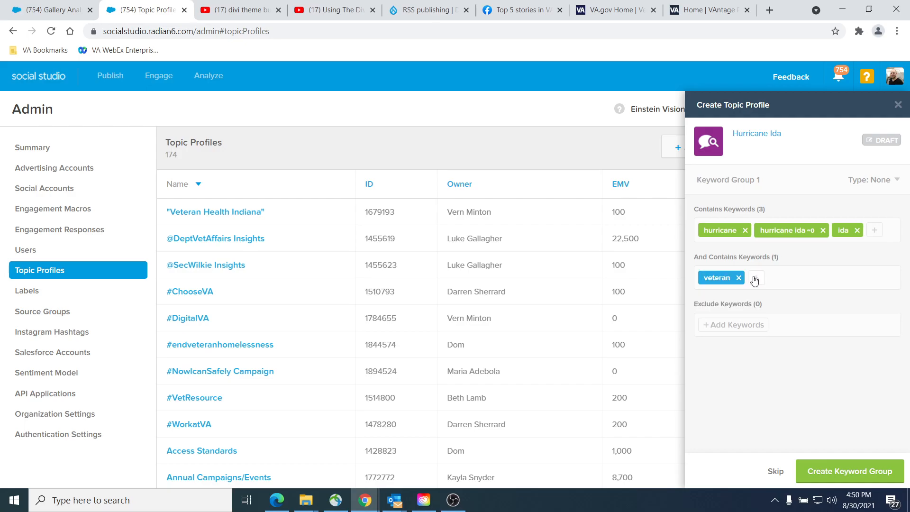
click(755, 280)
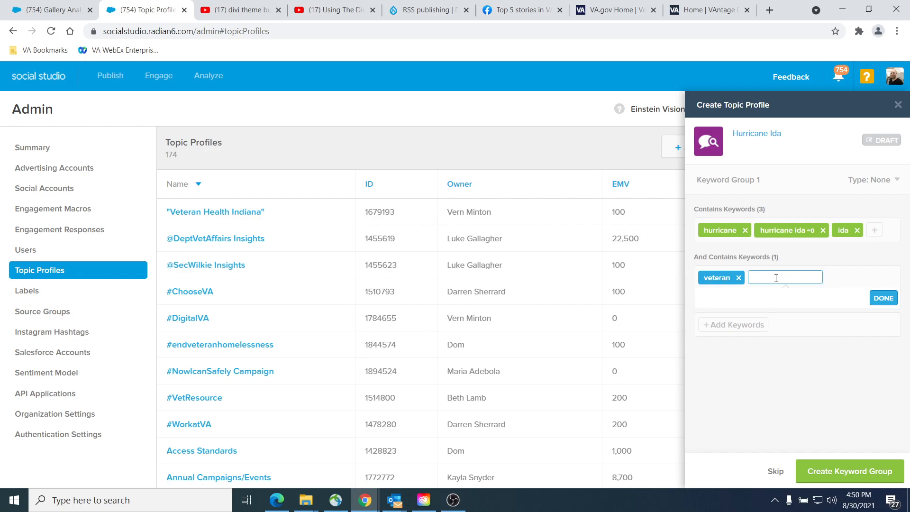
text(VA)
key(Return)
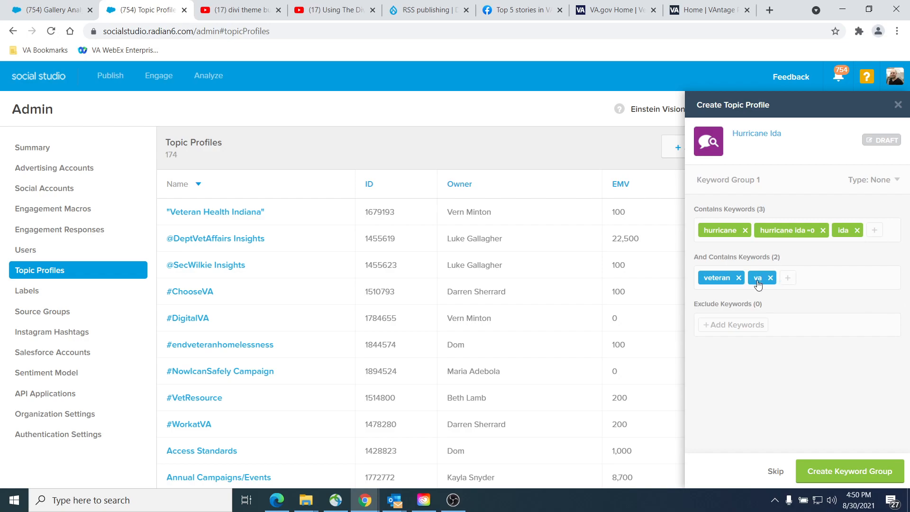
Step: Add VA Medical Center and VA Hospital to the And Contains Keywords of the group
click(786, 281)
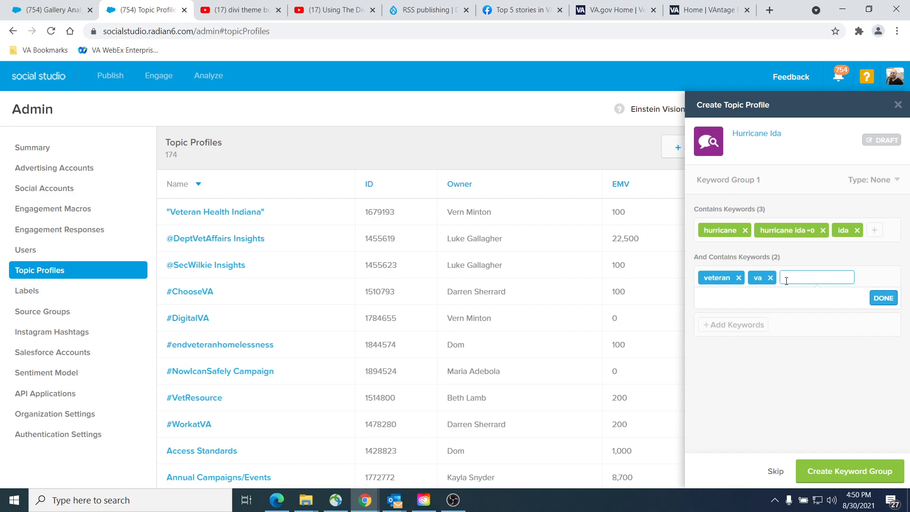
text(VA Mediacl)
key(BackSpace)
key(BackSpace)
text(cal Center)
key(Return)
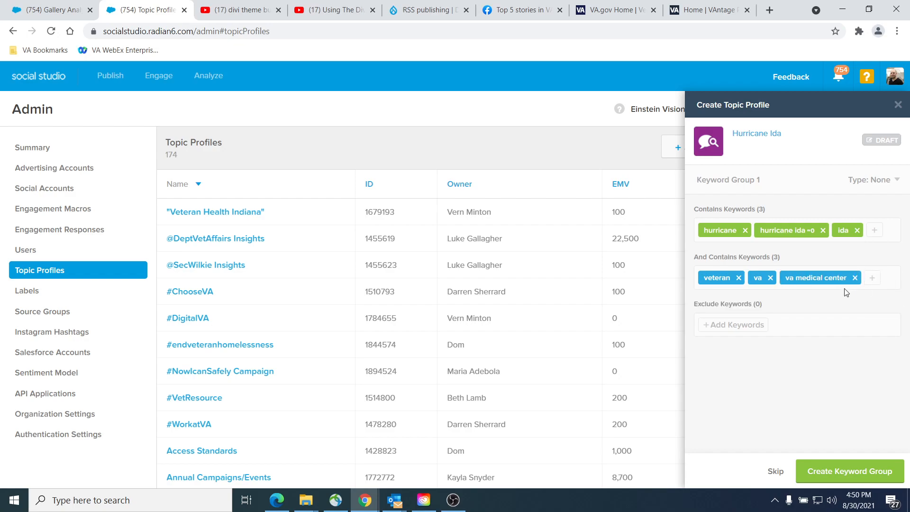
click(874, 279)
text(VA Hospital)
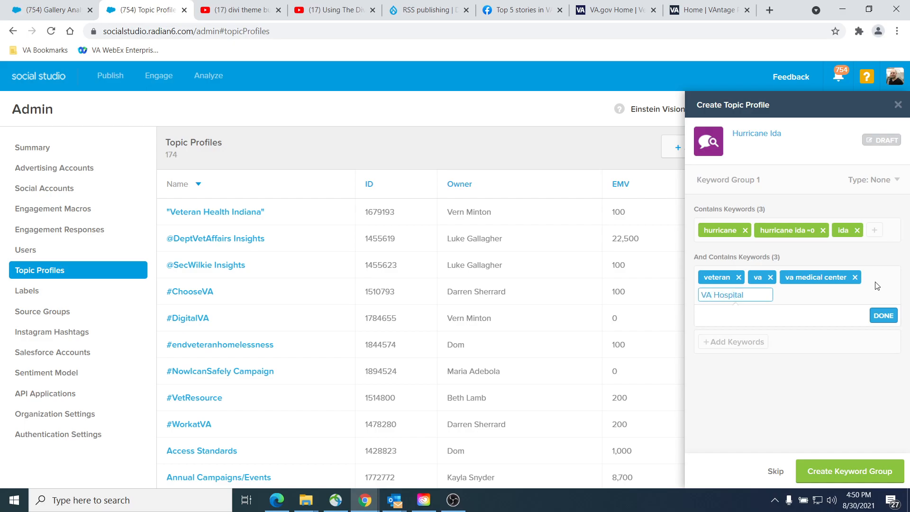
key(Return)
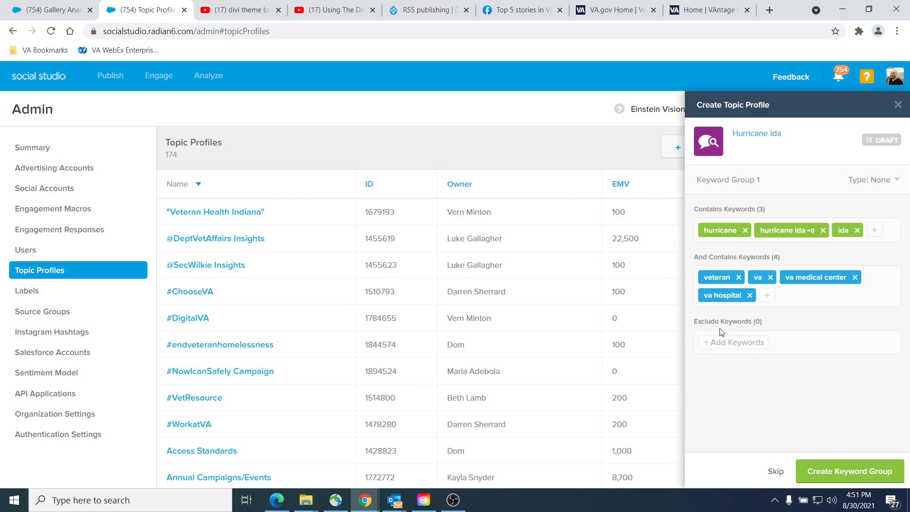
Step: Search Google in a new browser tab for "va medical center louisiana"
drag(694, 327, 736, 326)
click(711, 322)
key(ctrl+t)
text(va)
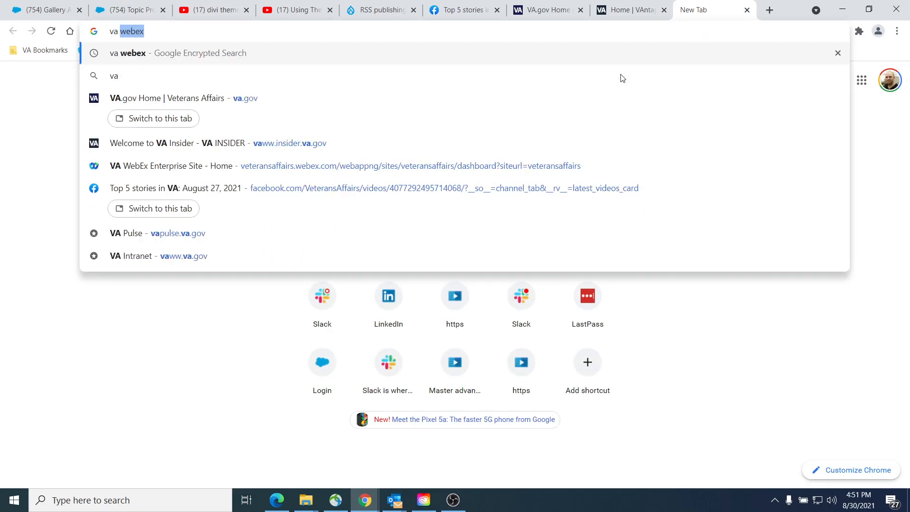
text( medical ce)
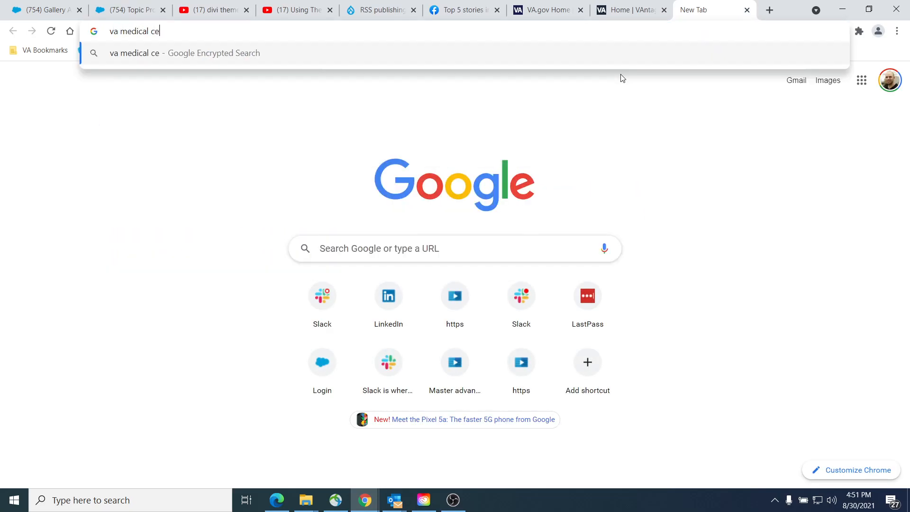
text(nter louisiana)
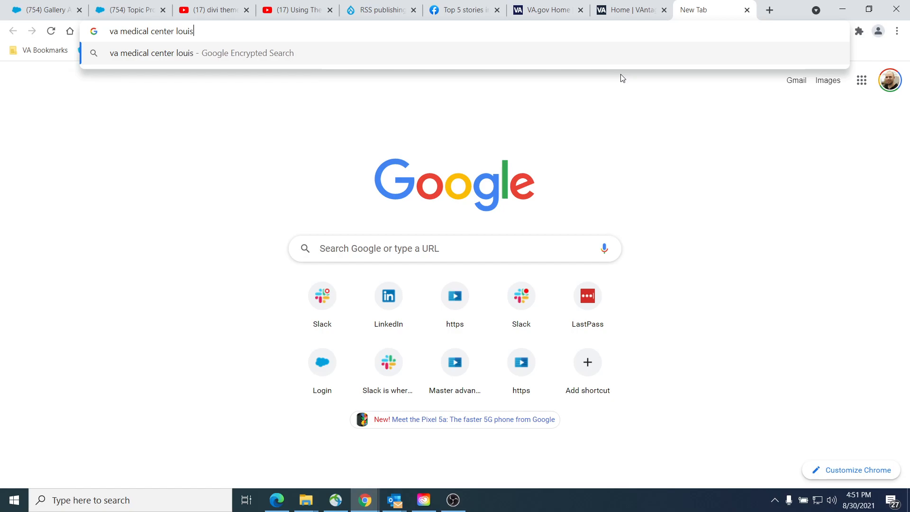
key(Return)
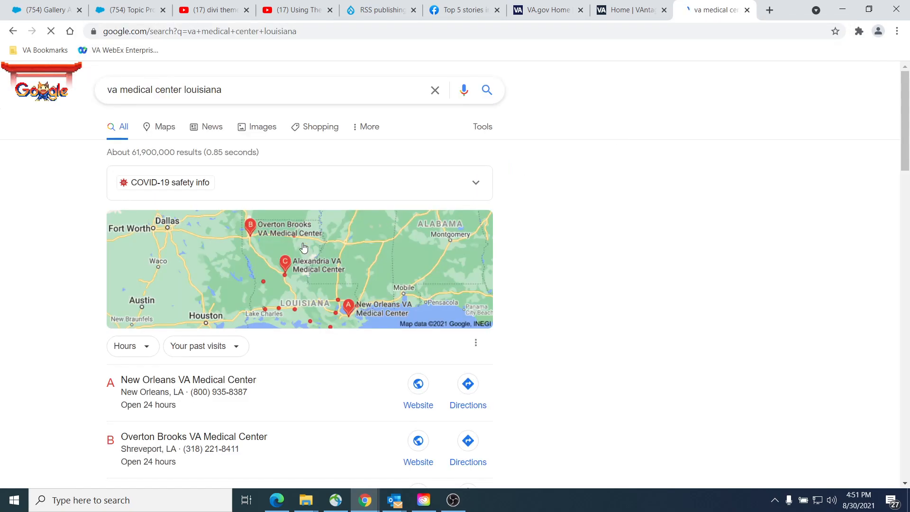
Step: Copy the name New Orleans VA Medical Center from the Google results into the Contains Keywords of the Social Studio keyword group
scroll(469, 258, down, 3)
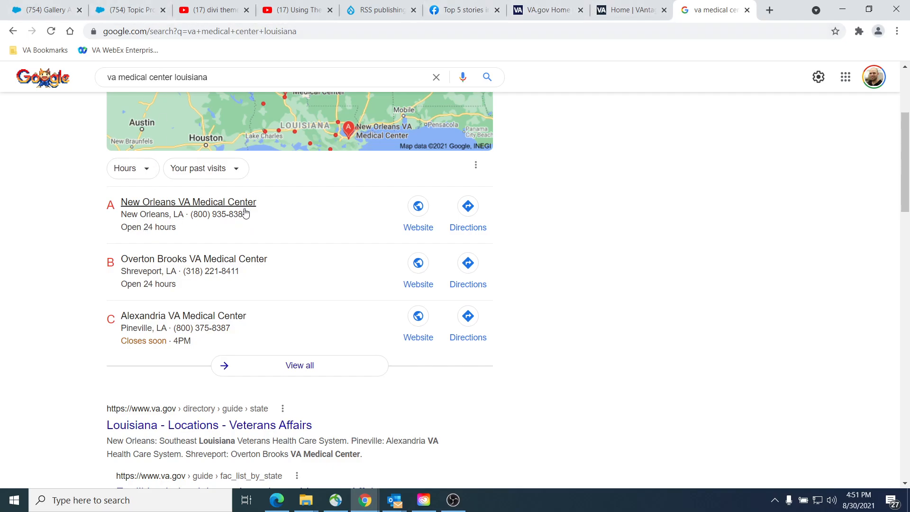
drag(267, 202, 123, 206)
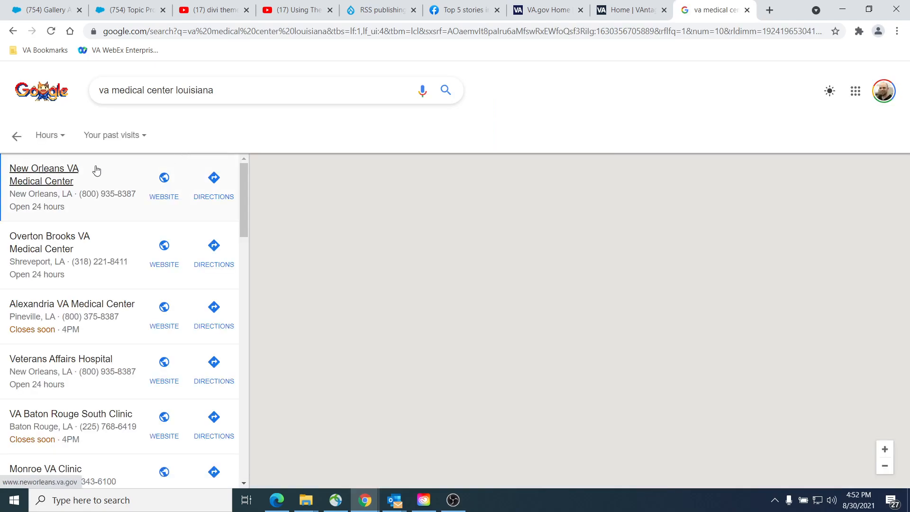
click(89, 180)
drag(83, 185, 63, 209)
drag(495, 173, 262, 174)
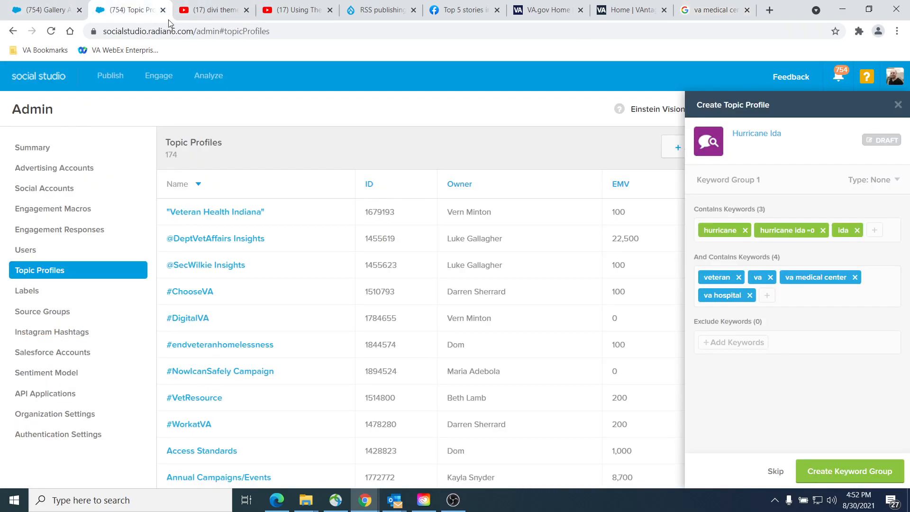
click(132, 10)
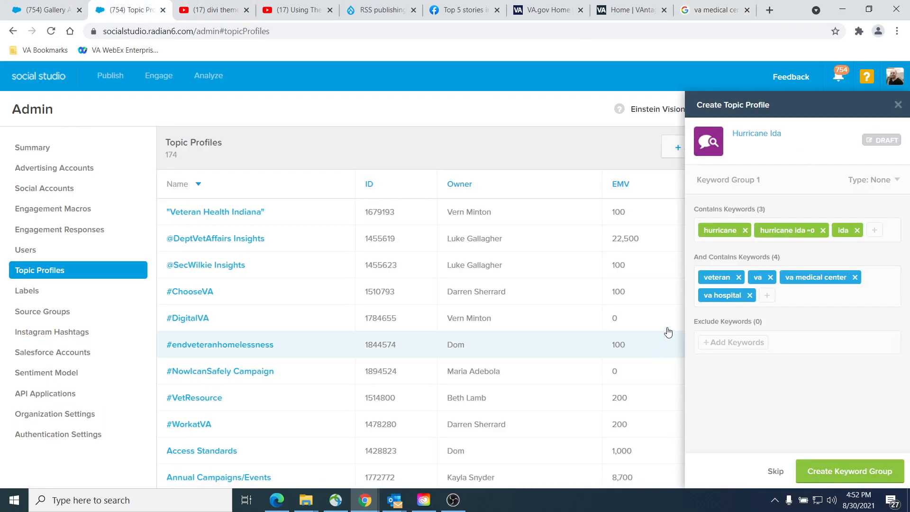
click(875, 230)
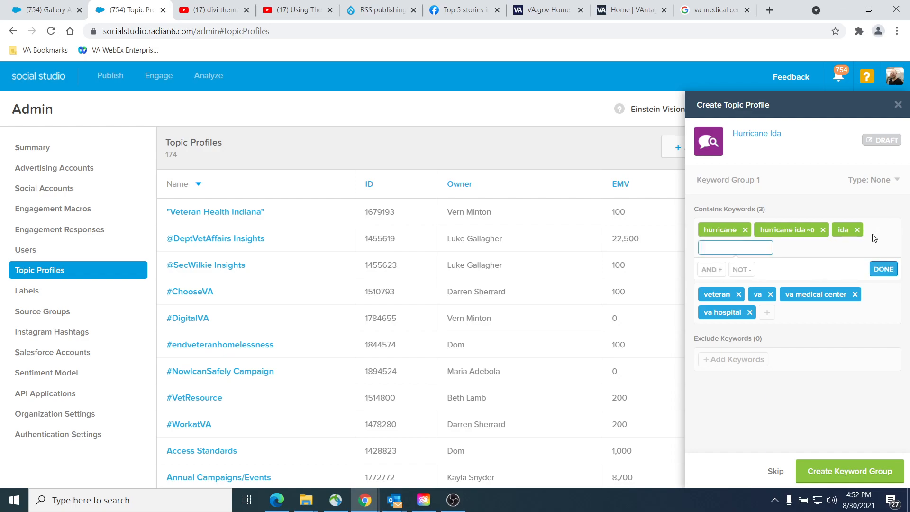
text(VA Medical Center)
key(Return)
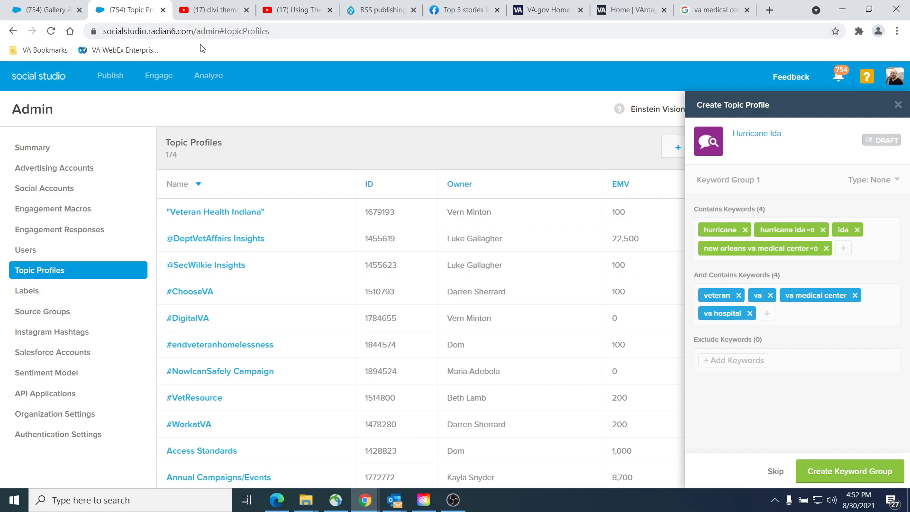
Step: Look up the Overton Brooks facility in the Google results and add Overton Brooks VA Medical to the group's Contains Keywords
key(ctrl+9)
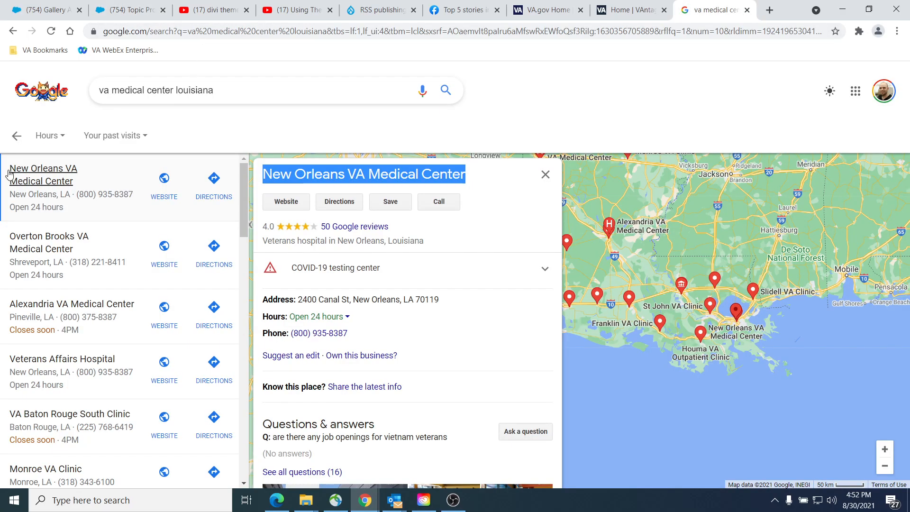
click(80, 250)
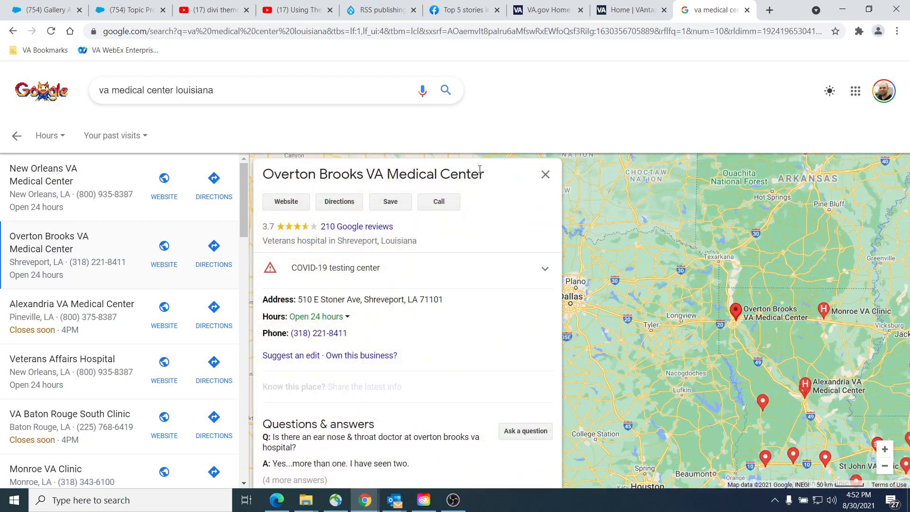
drag(483, 174, 266, 176)
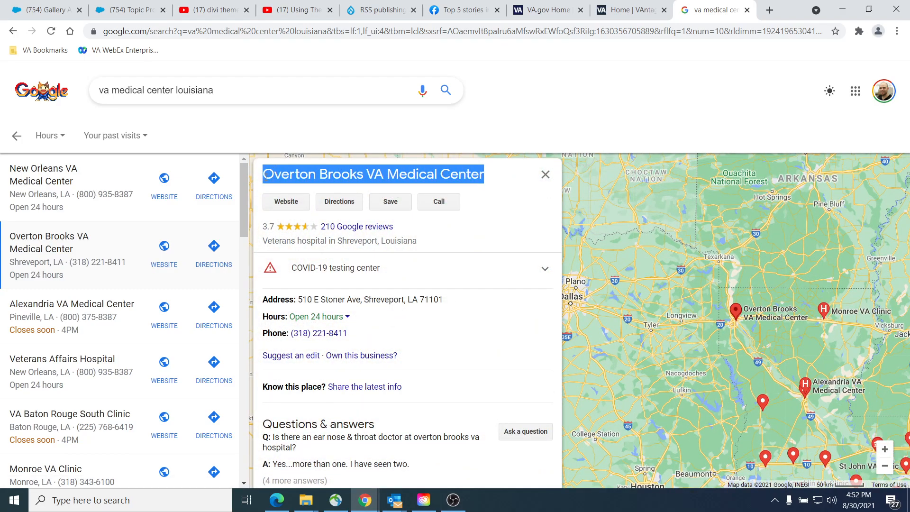
key(ctrl+2)
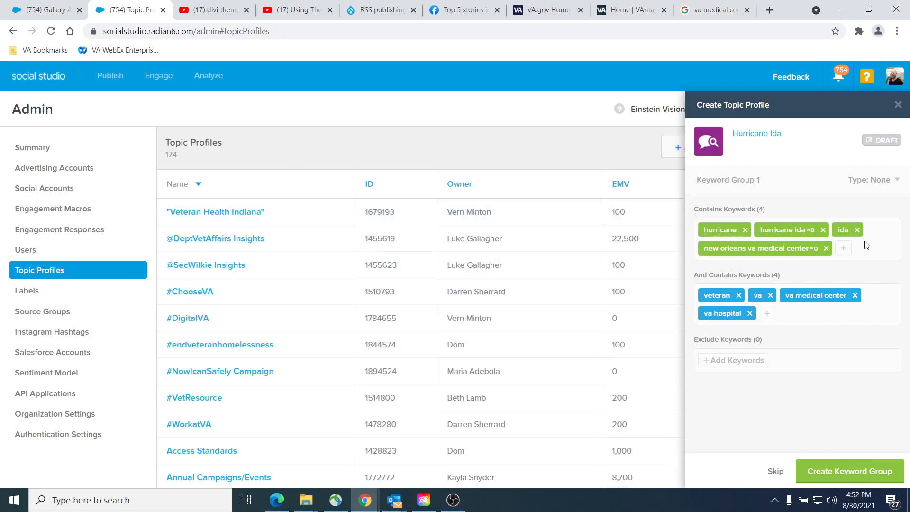
click(840, 251)
text(VA Medical Center)
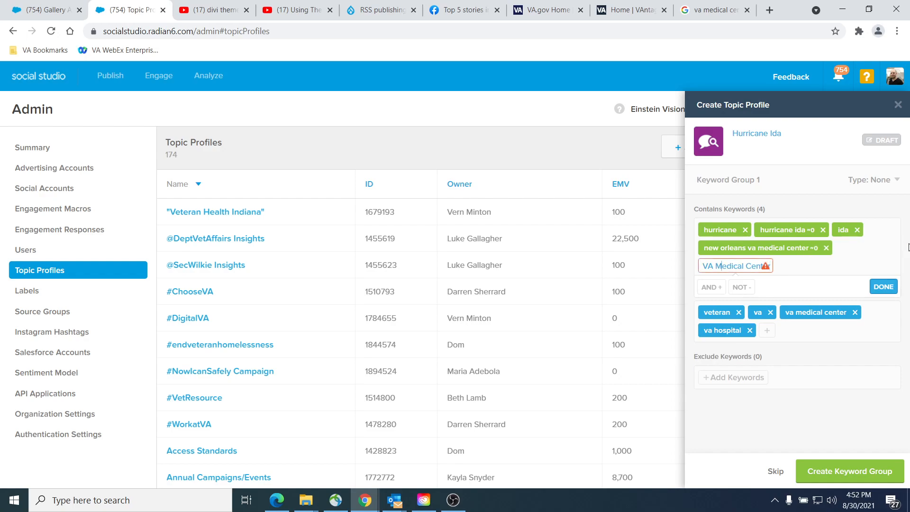
mouse_move(768, 269)
key(shift+End)
key(BackSpace)
key(Return)
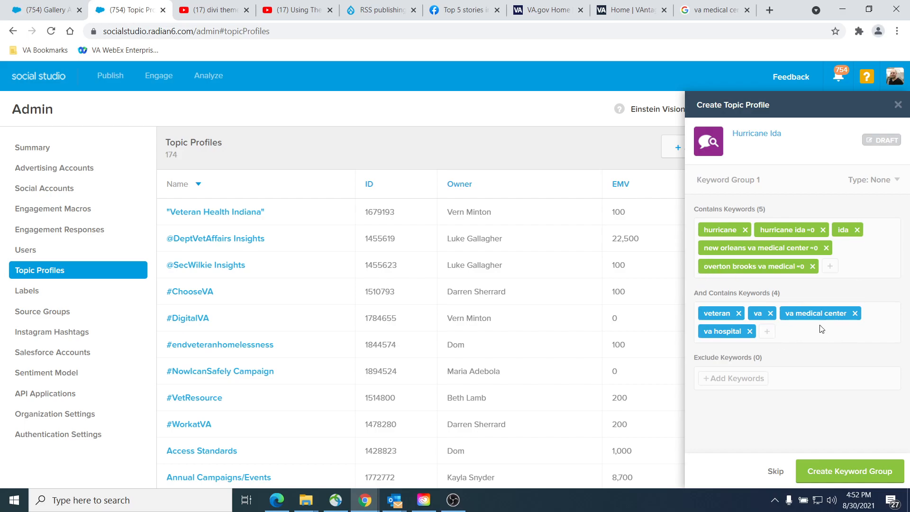
Step: Copy Alexandria VA Medical Center from the Google results and add it to the group's Contains Keywords
key(ctrl+Tab)
key(ctrl+shift+Tab)
key(ctrl+9)
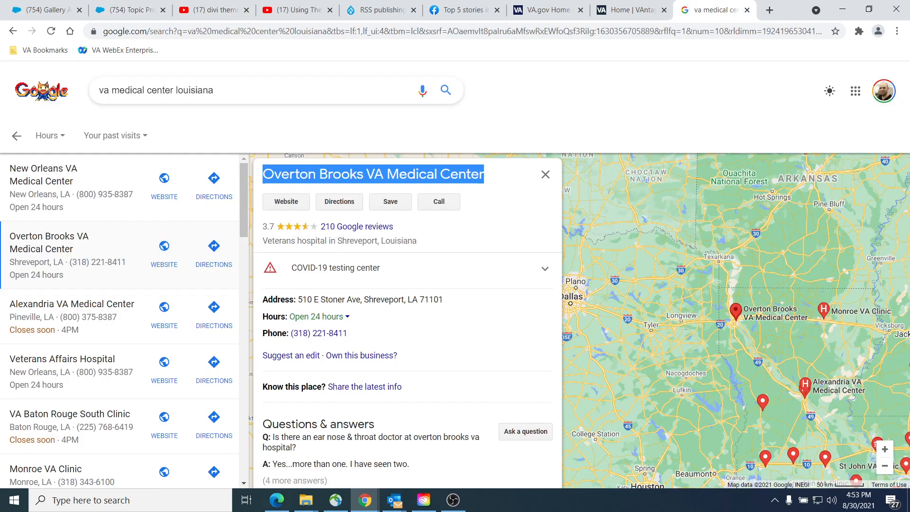
click(43, 323)
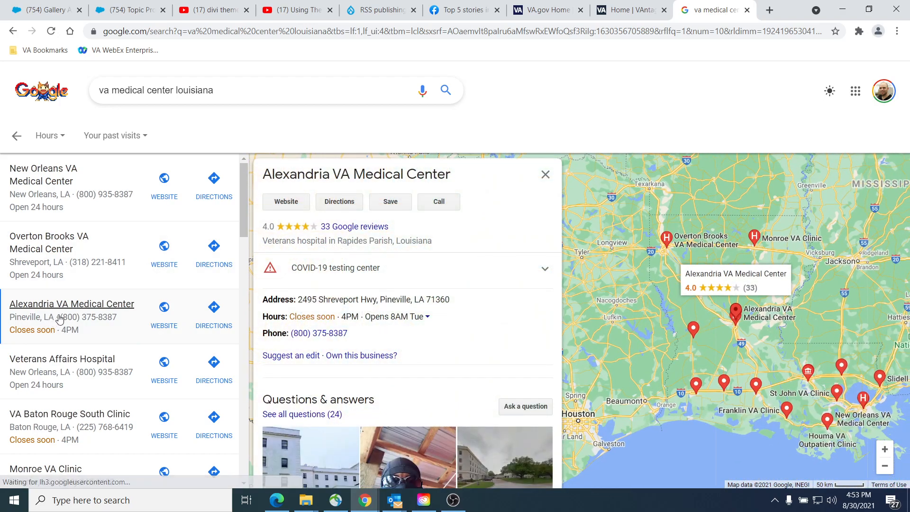
drag(462, 172, 260, 174)
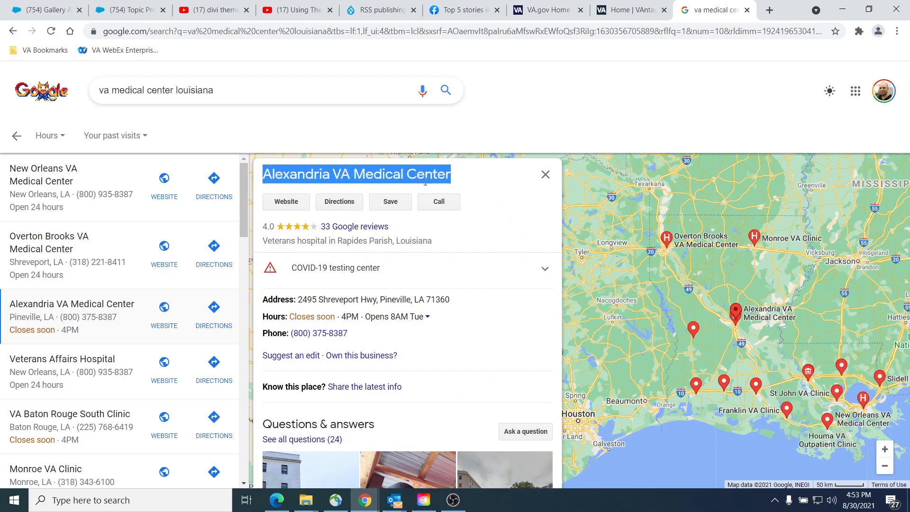
key(ctrl+2)
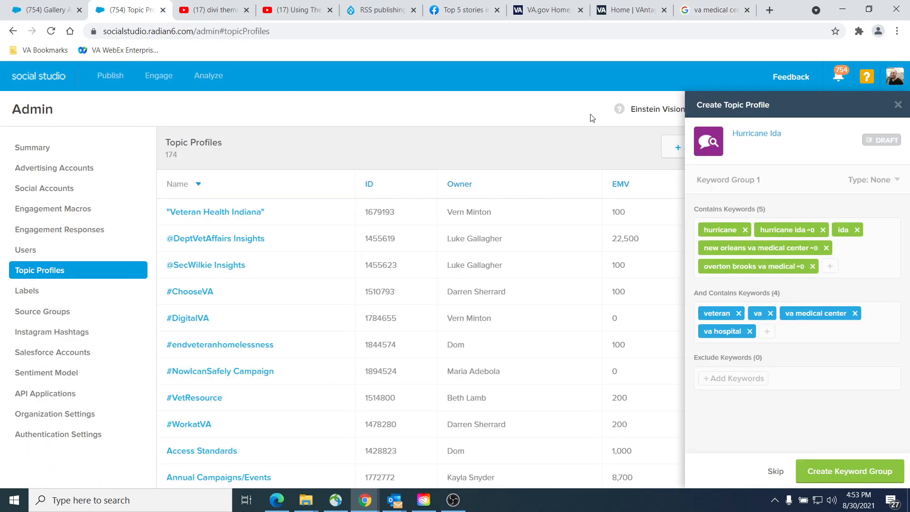
click(766, 331)
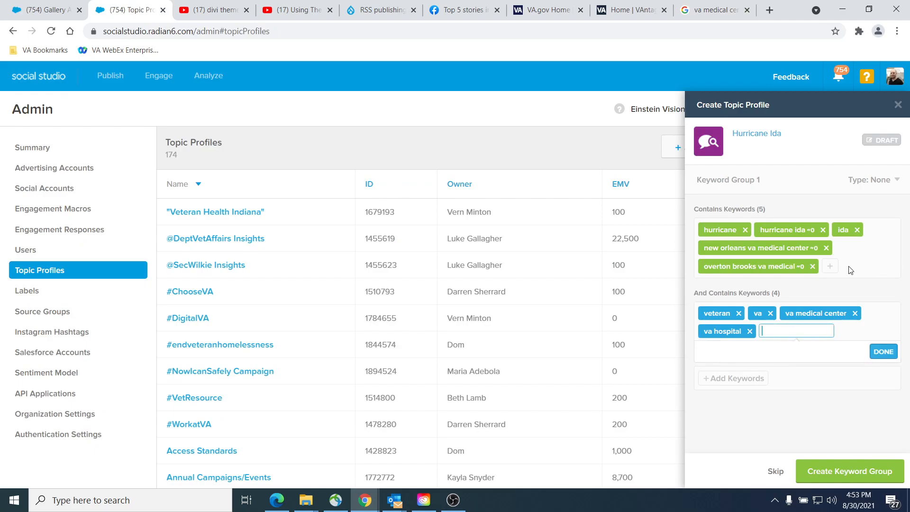
click(833, 268)
text(VA Medical Center)
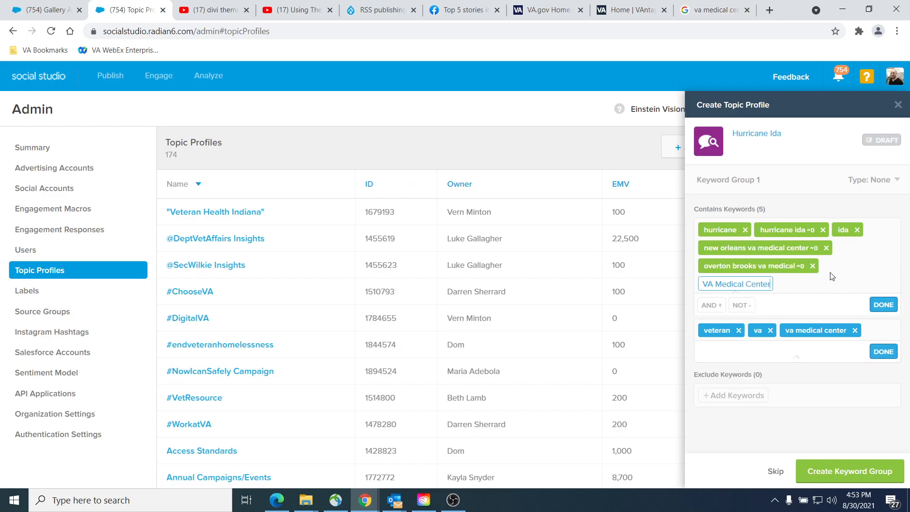
key(Return)
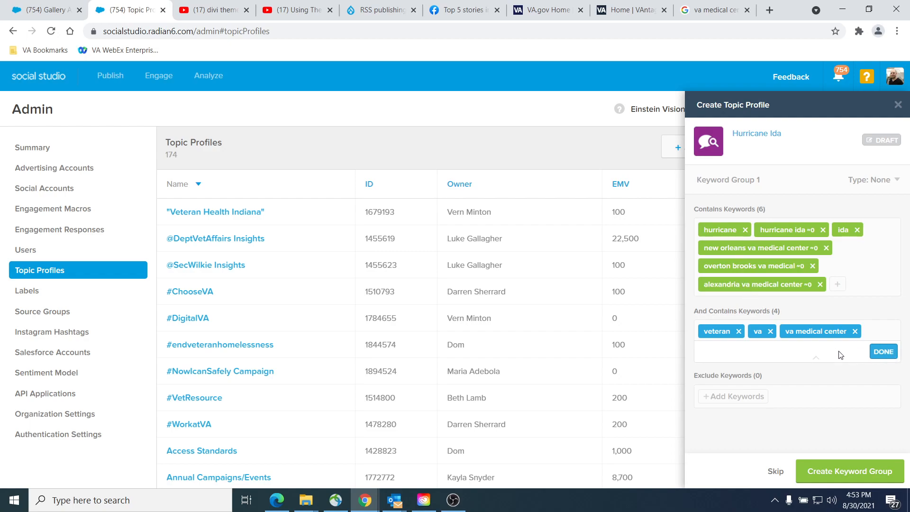
Step: Finish the keyword entry, create the keyword group and save the Hurricane Ida topic profile
click(883, 353)
click(838, 470)
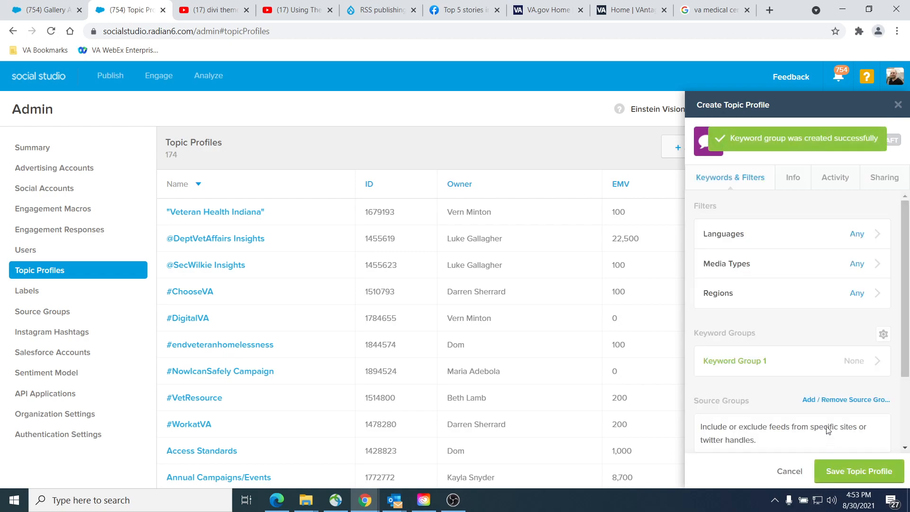
click(846, 469)
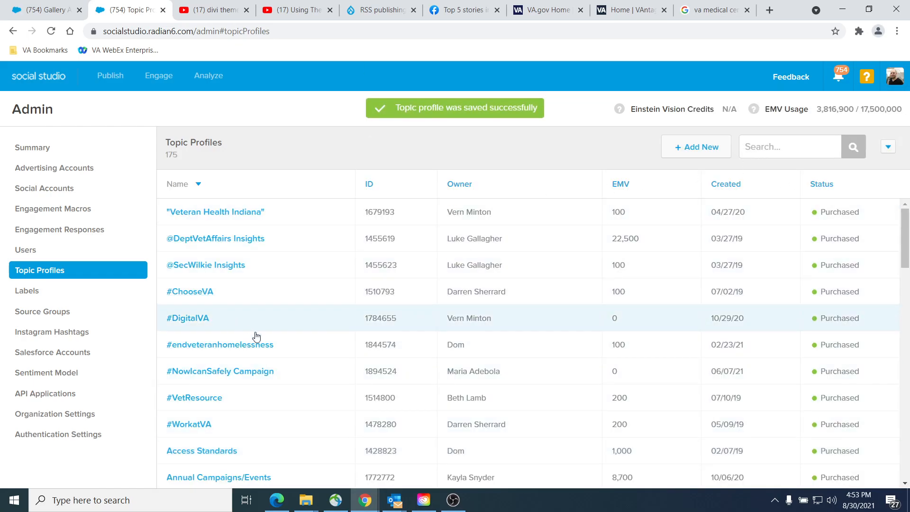
Step: Find the Hurricane Ida profile in the topic profile list and open it for editing
scroll(256, 339, down, 5)
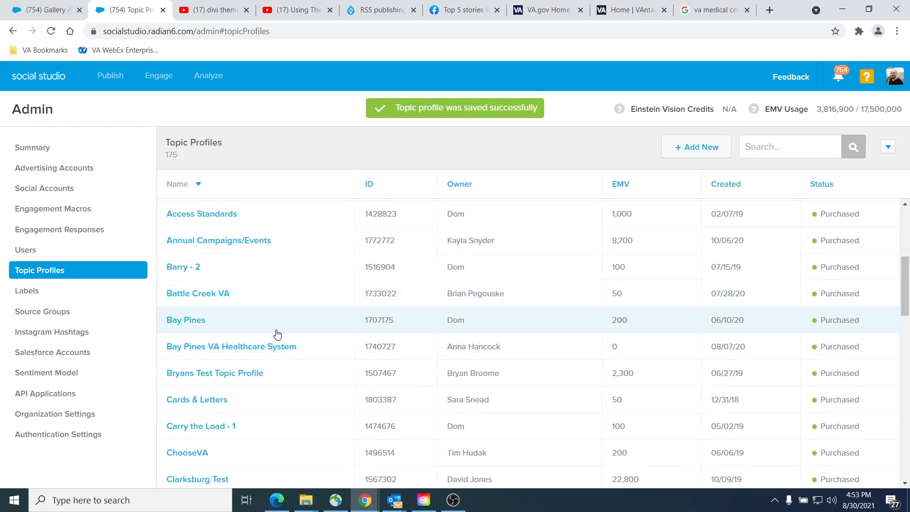
scroll(306, 291, down, 3)
scroll(307, 290, down, 15)
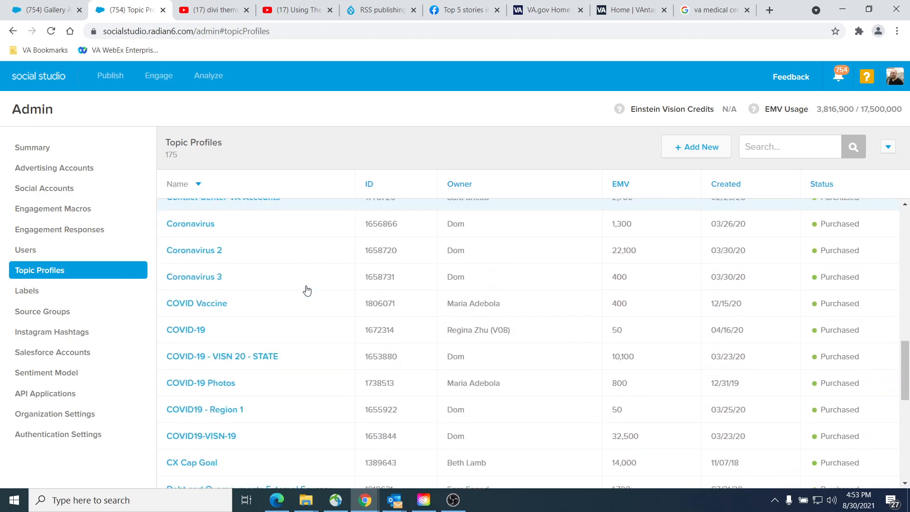
scroll(307, 290, down, 10)
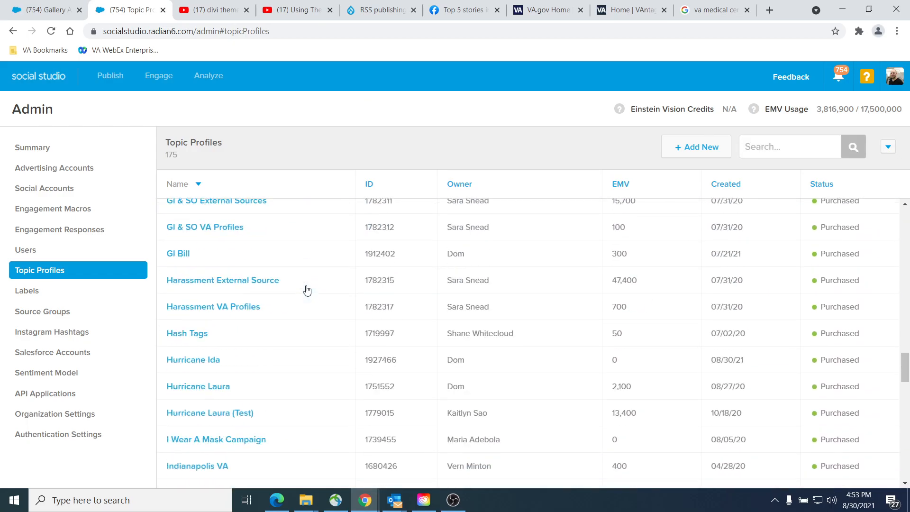
click(212, 357)
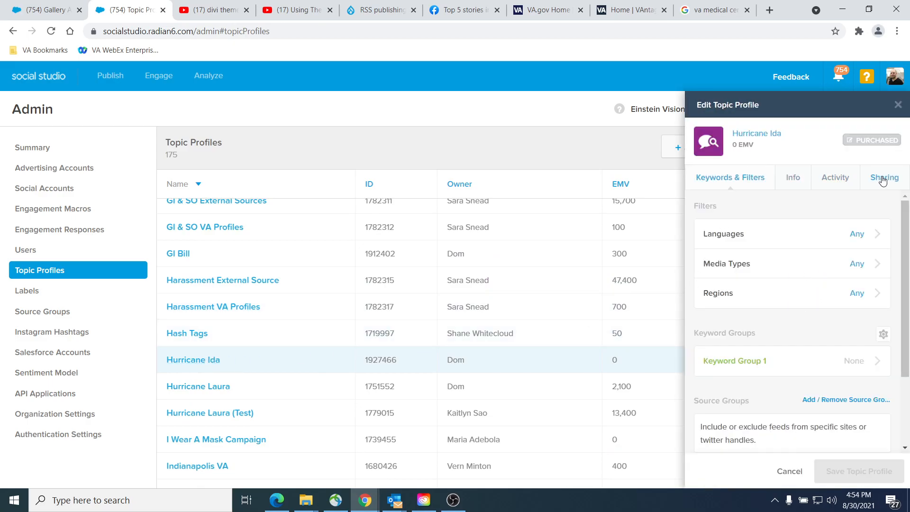
Step: Restrict the profile's Languages filter to English only and save the filter
click(834, 233)
click(700, 224)
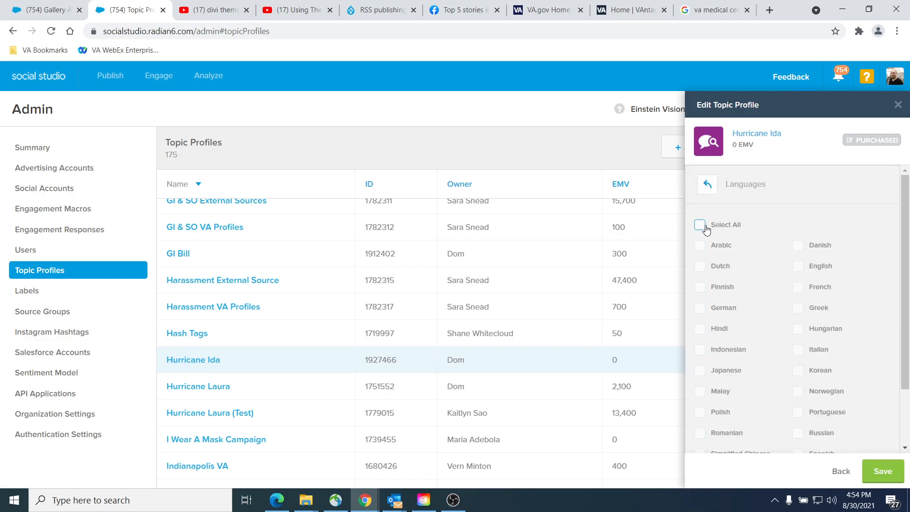
click(801, 268)
click(883, 471)
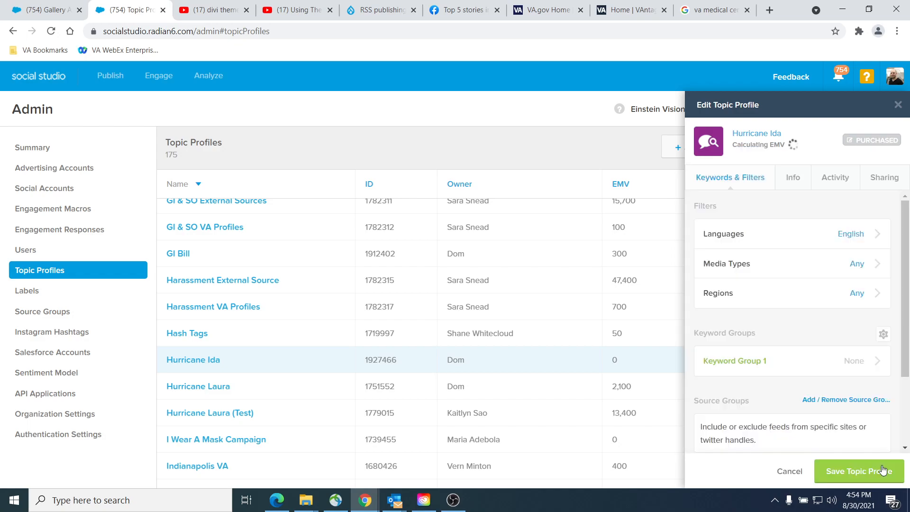
Step: Clear all media types, select a set including Facebook, Instagram, Videos and Twitter, and save the Media Types filter
click(762, 272)
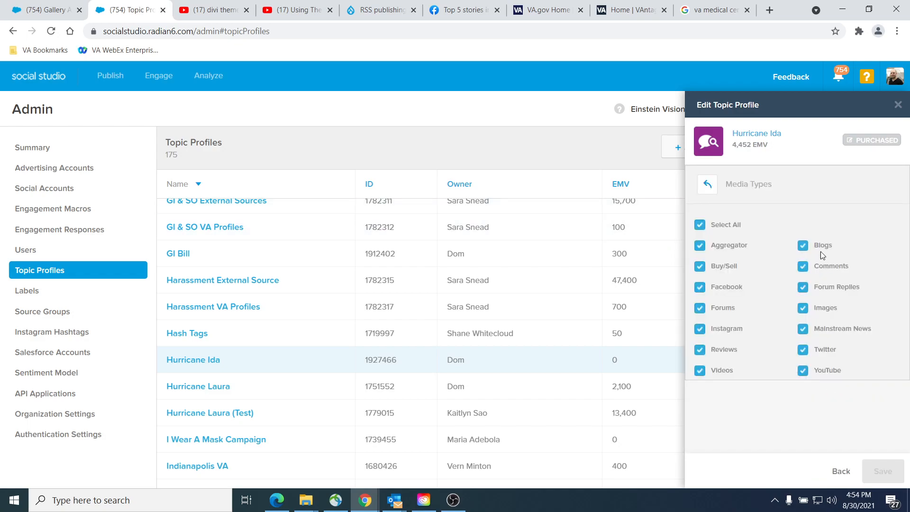
click(700, 227)
click(701, 287)
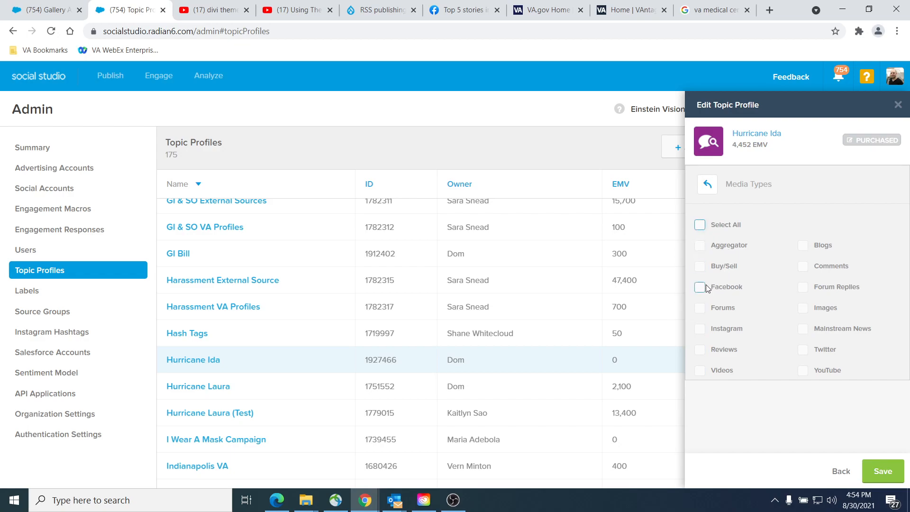
click(732, 374)
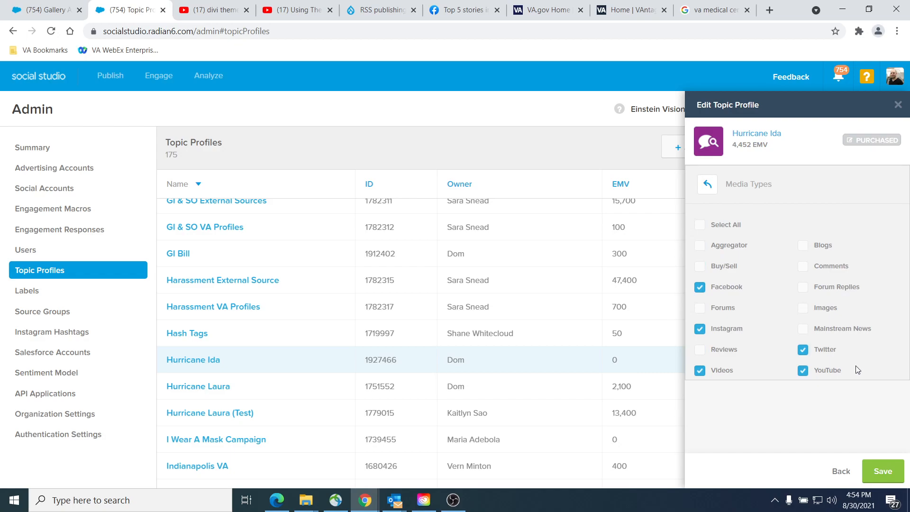
click(884, 471)
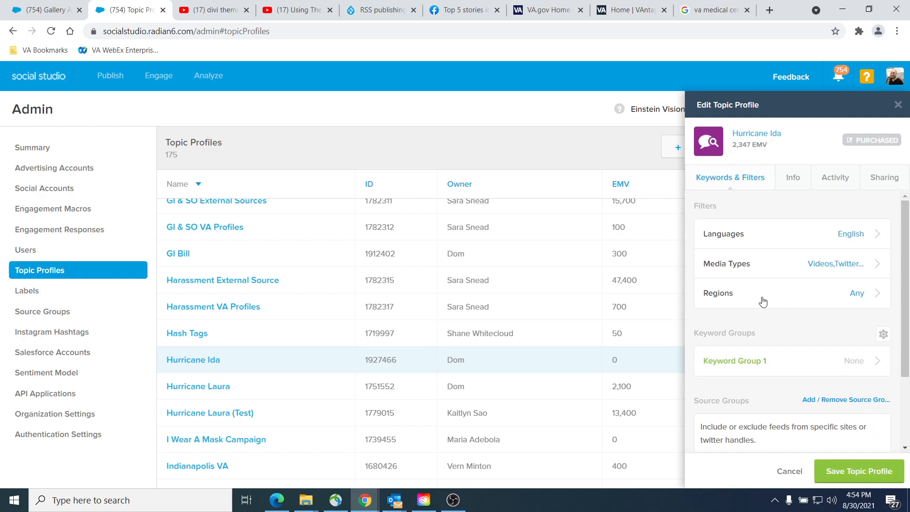
Step: Restrict the profile's Regions filter to United States only and save the filter
click(762, 302)
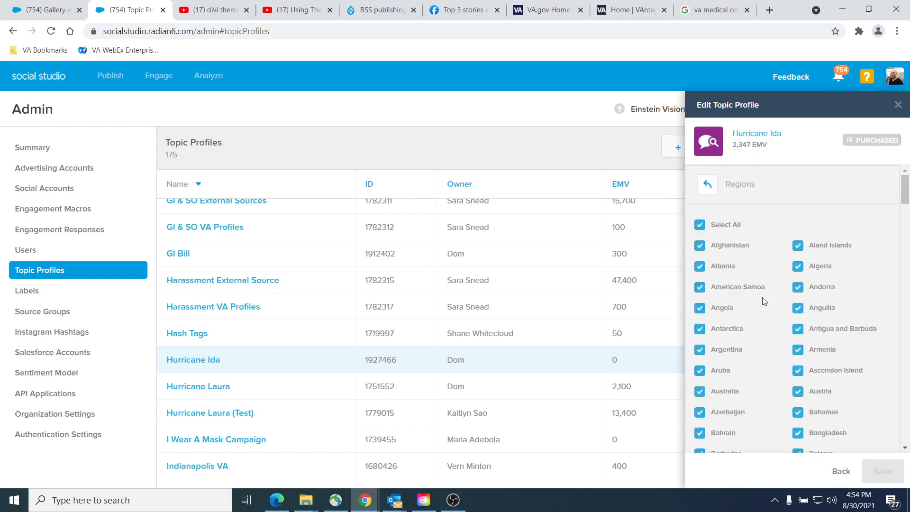
click(702, 226)
scroll(868, 356, down, 20)
scroll(864, 357, down, 15)
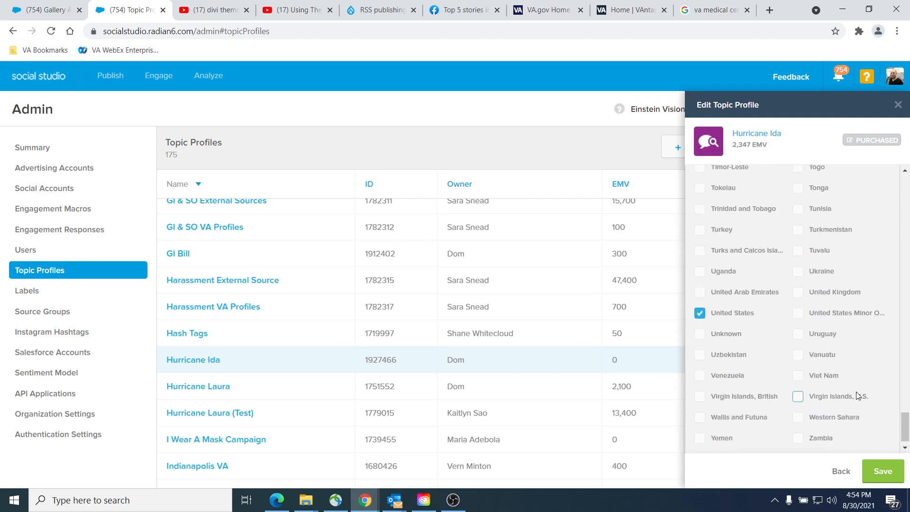
click(887, 472)
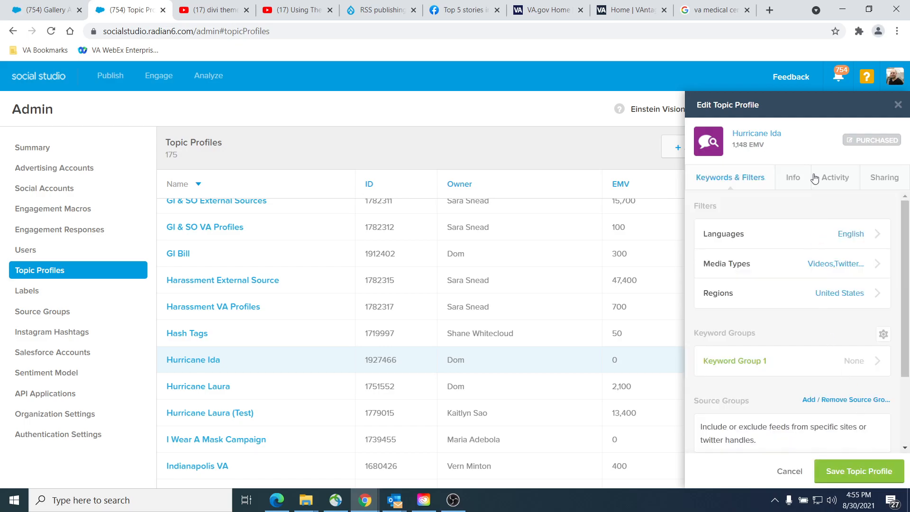
Step: Review the Info, Activity and Sharing details of the Hurricane Ida topic profile
click(791, 180)
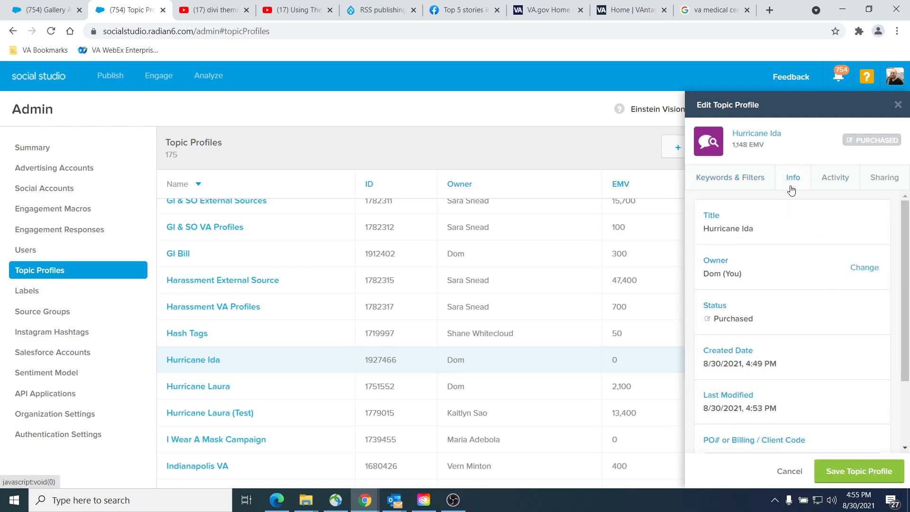
click(842, 186)
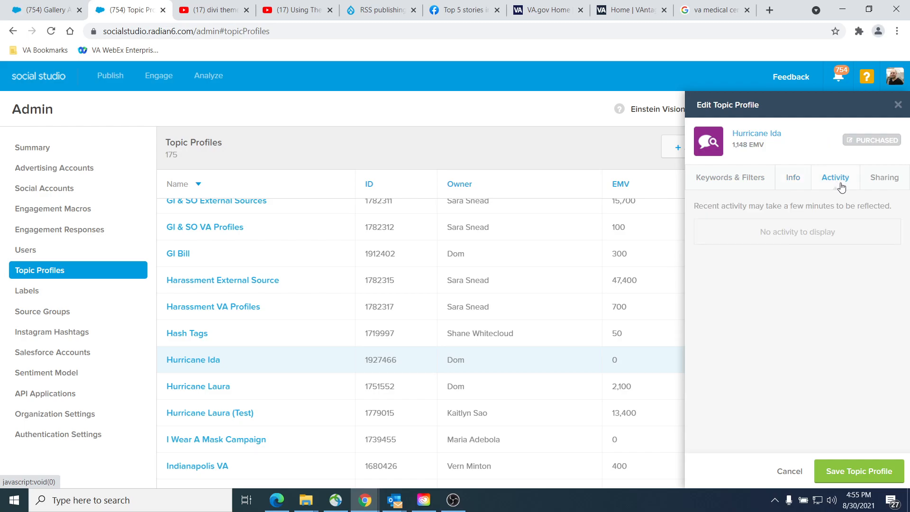
click(887, 180)
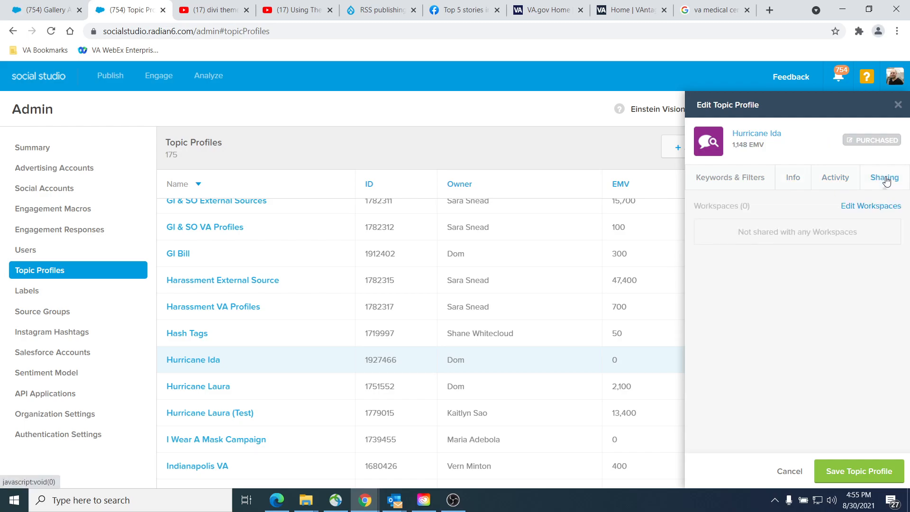
Step: Share the Hurricane Ida topic profile with Testing Workspace, found by searching for testing, and save the topic profile
click(872, 208)
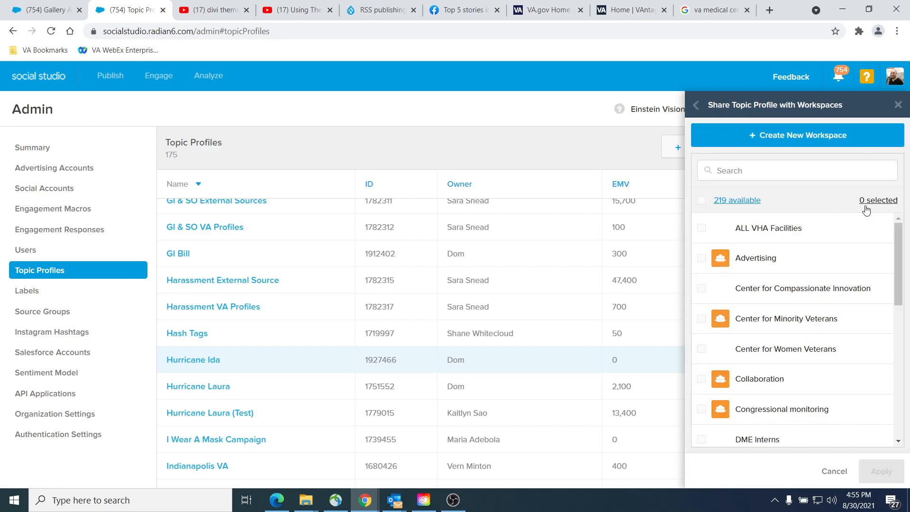
click(768, 175)
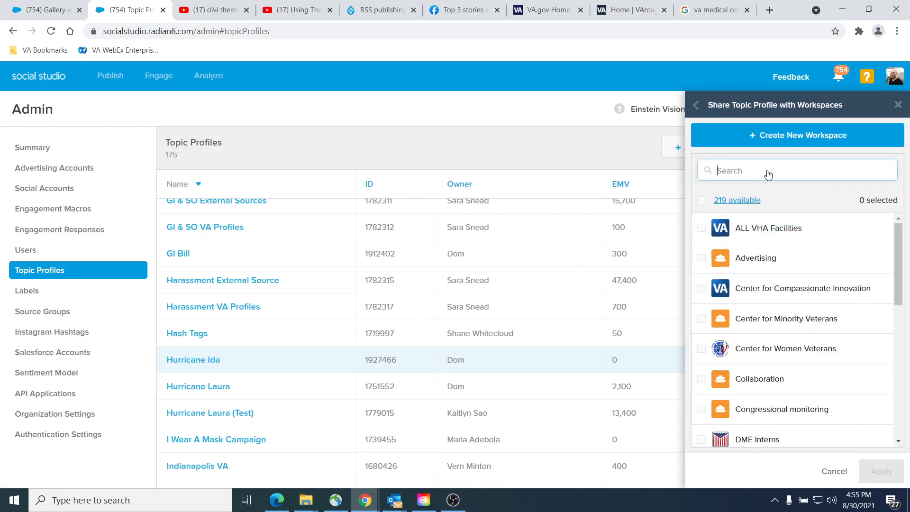
text(testing)
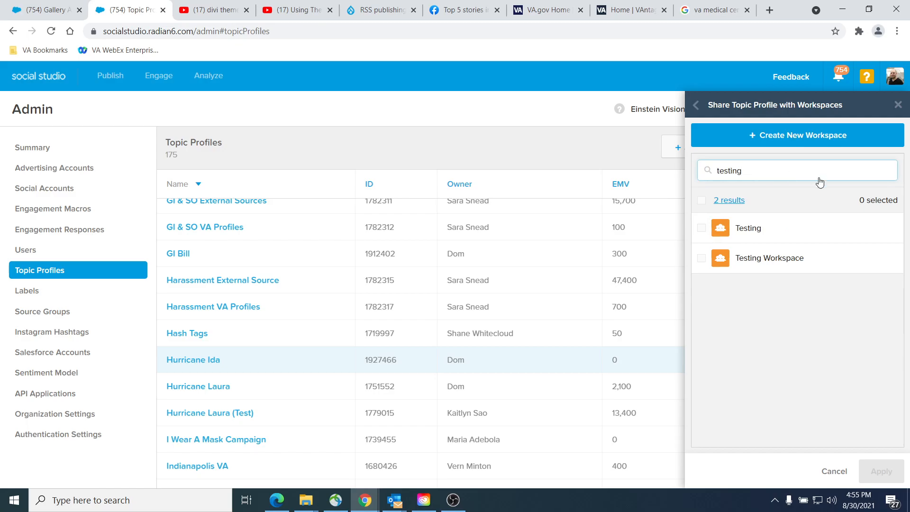
click(821, 261)
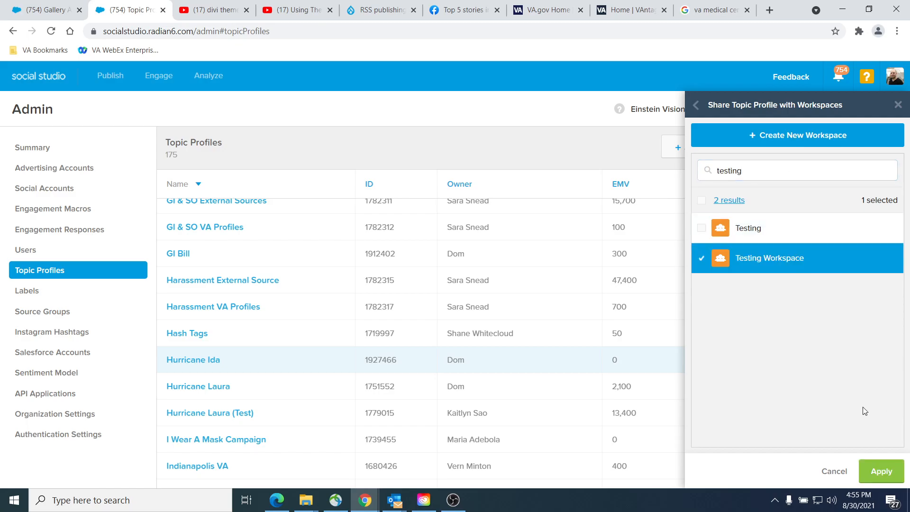
click(881, 469)
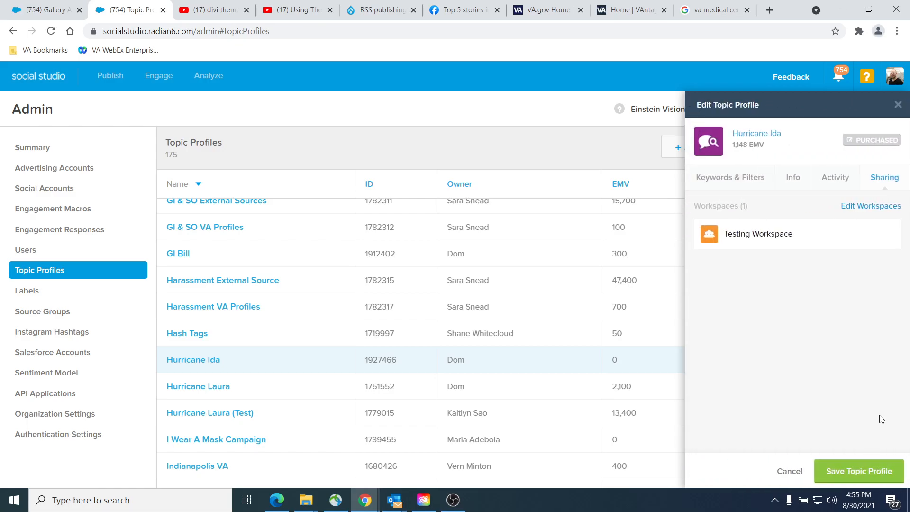
click(851, 470)
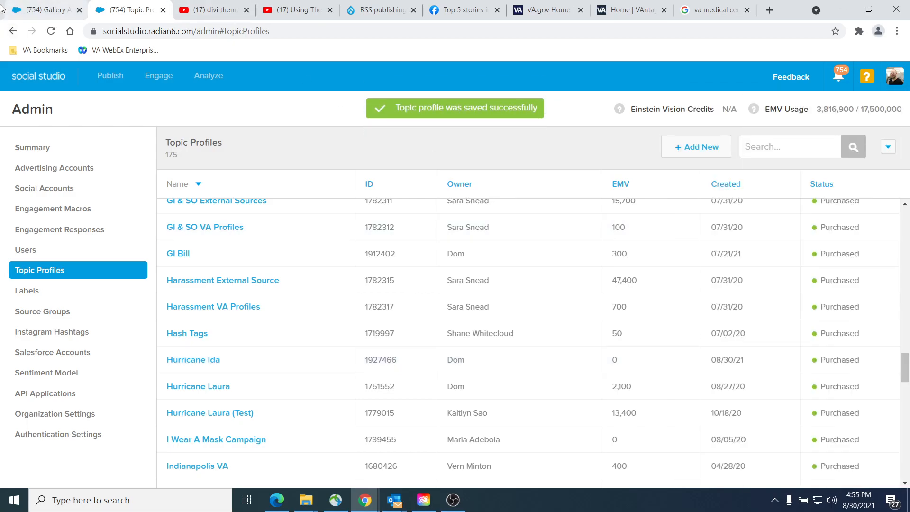
Step: Start a new dashboard in the Testing Workspace analysis gallery using the Social Listening Summary template
click(42, 15)
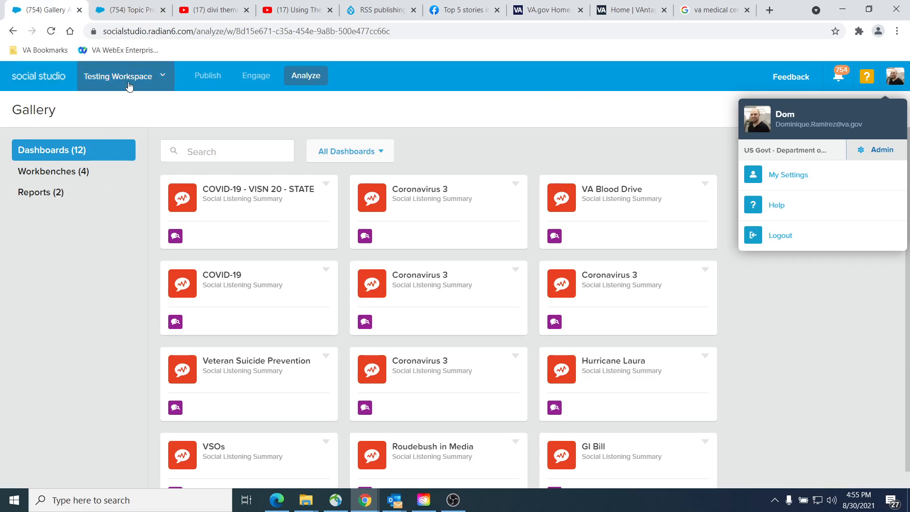
click(792, 281)
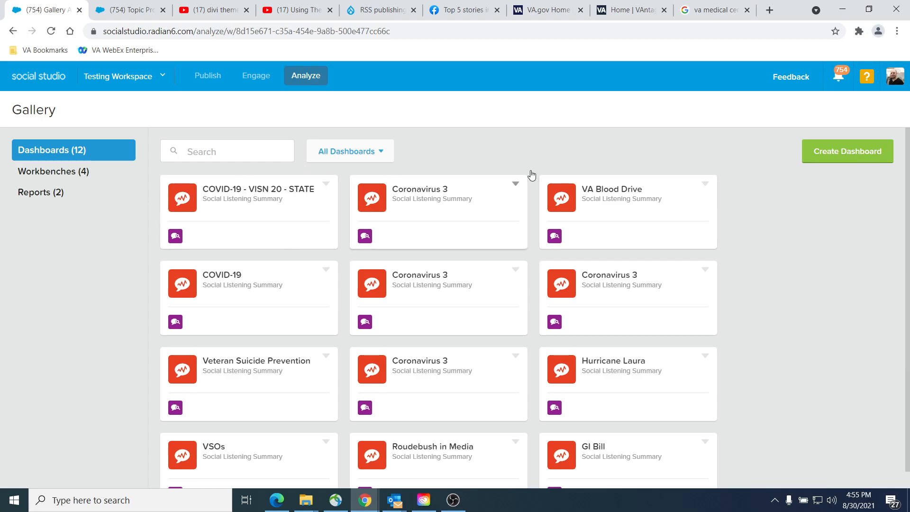
click(847, 152)
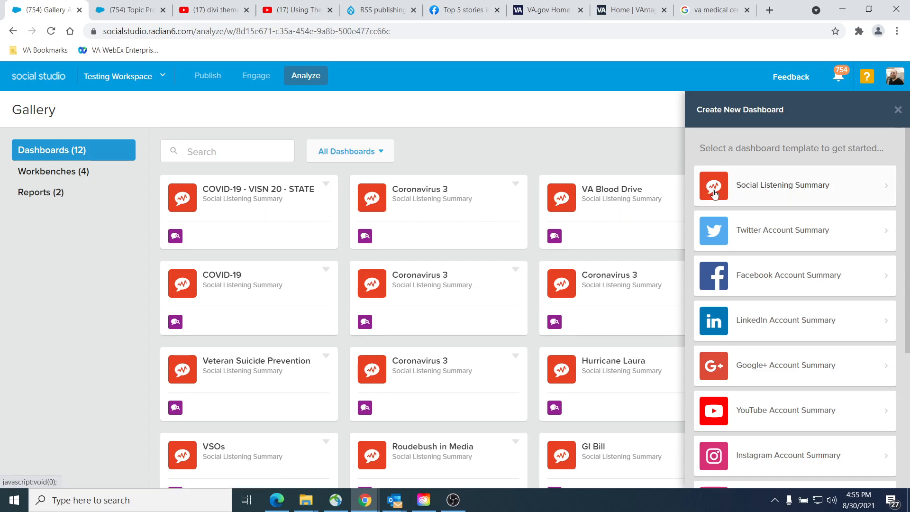
scroll(759, 258, down, 5)
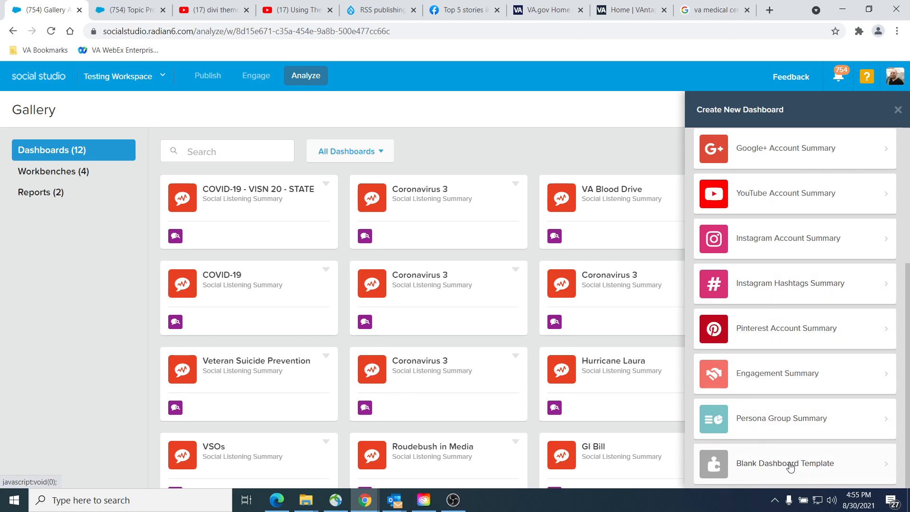
scroll(759, 379, up, 5)
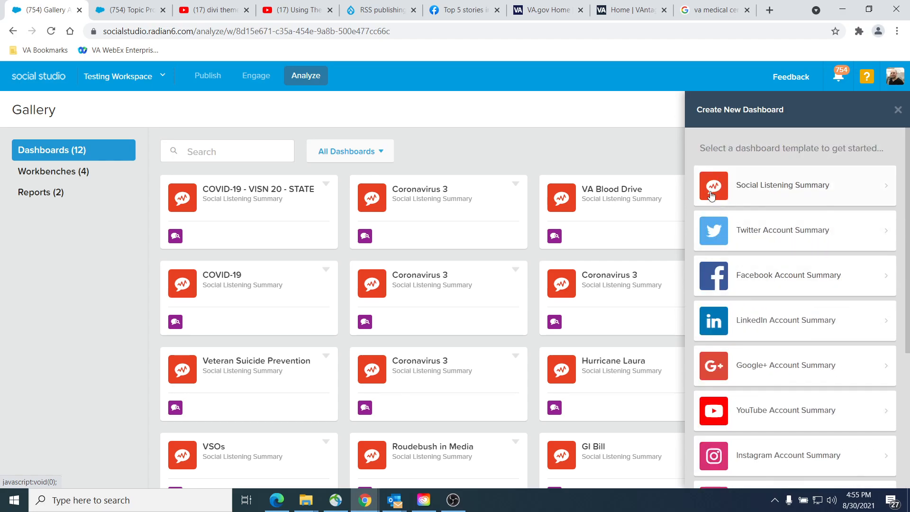
click(773, 178)
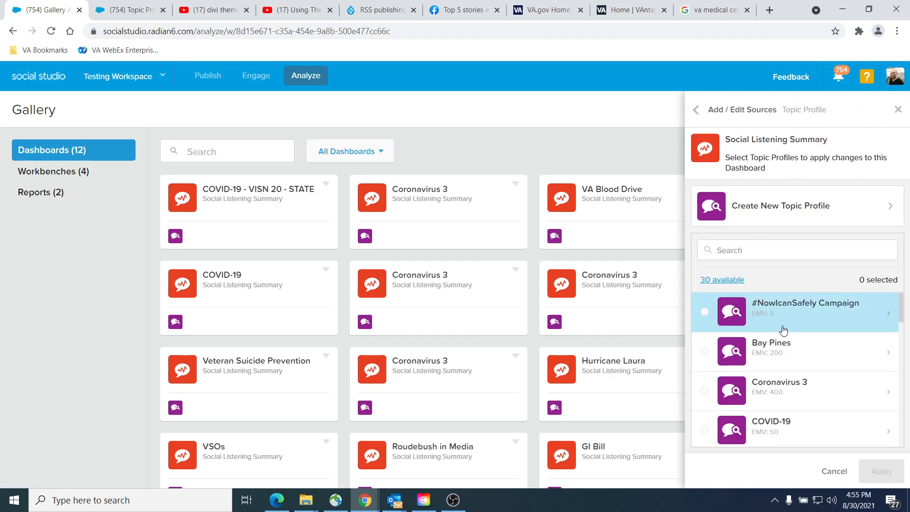
Step: Choose the Hurricane Ida topic profile as the dashboard's source and apply it
scroll(790, 322, down, 3)
scroll(804, 355, down, 3)
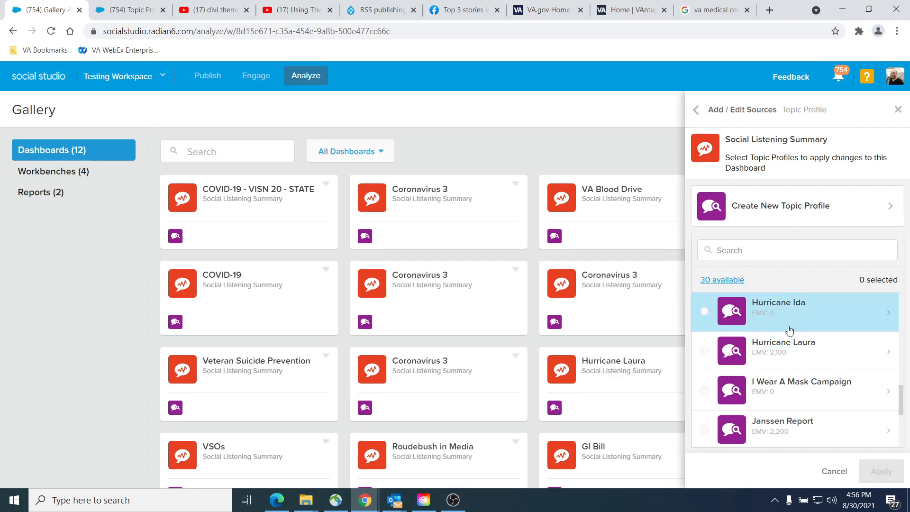
click(748, 313)
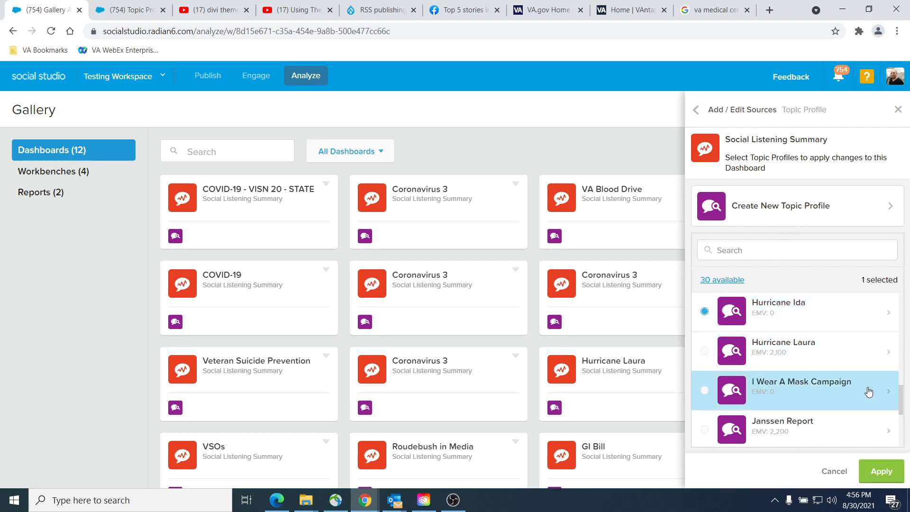
click(891, 471)
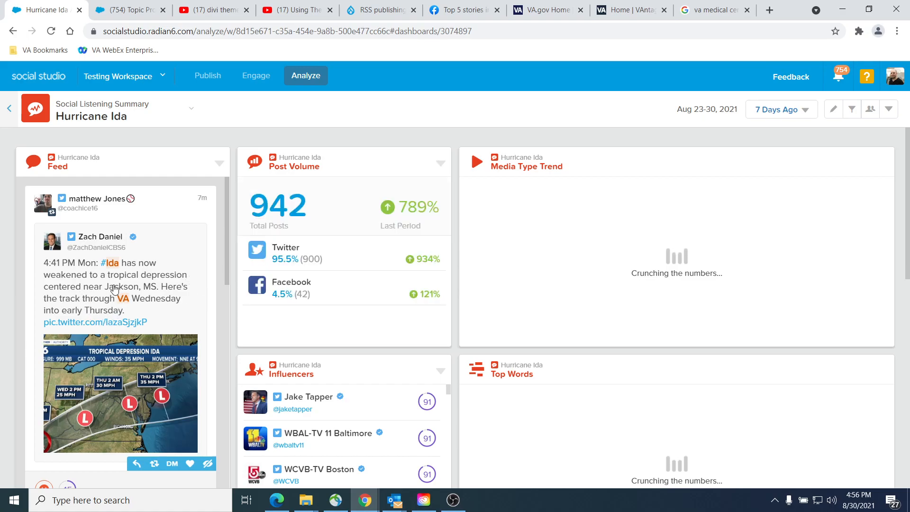
Step: Examine the posts in the Hurricane Ida dashboard's feed for relevance to Veterans and VA facilities
scroll(122, 303, down, 3)
scroll(142, 287, up, 2)
scroll(151, 308, down, 4)
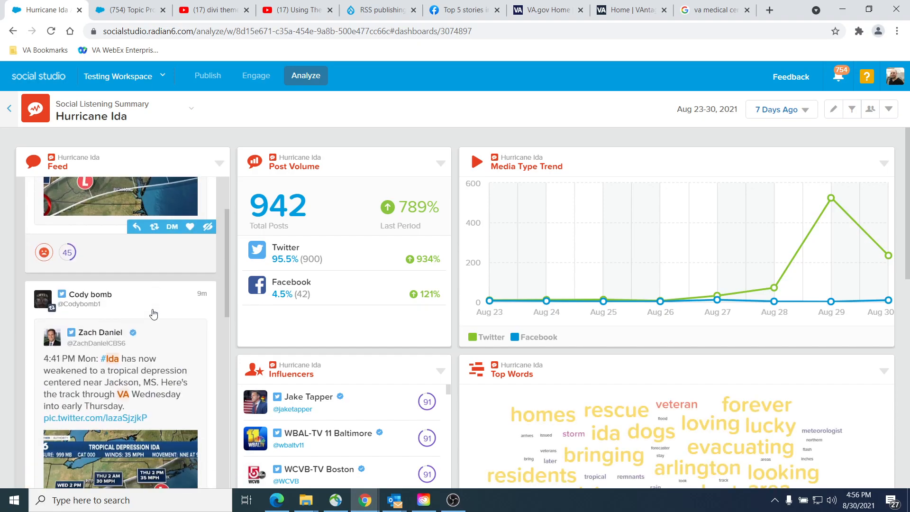
scroll(152, 331, down, 6)
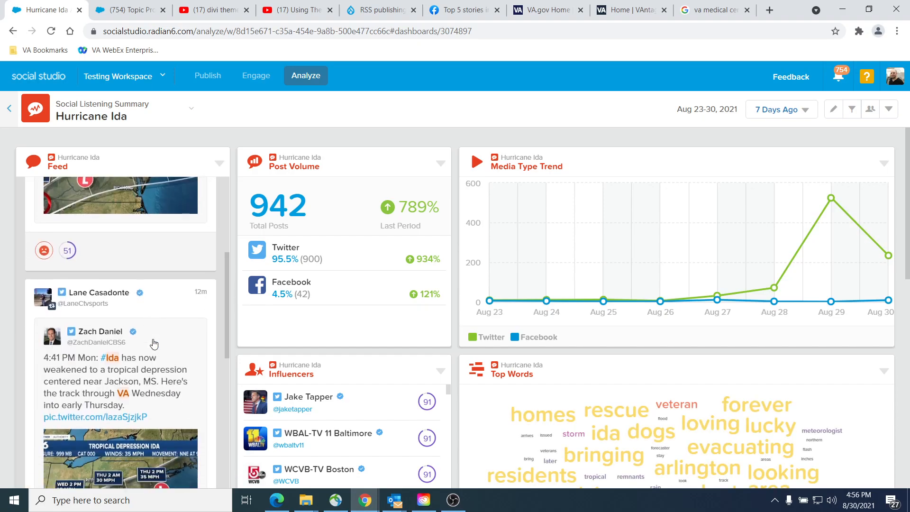
scroll(166, 349, down, 1)
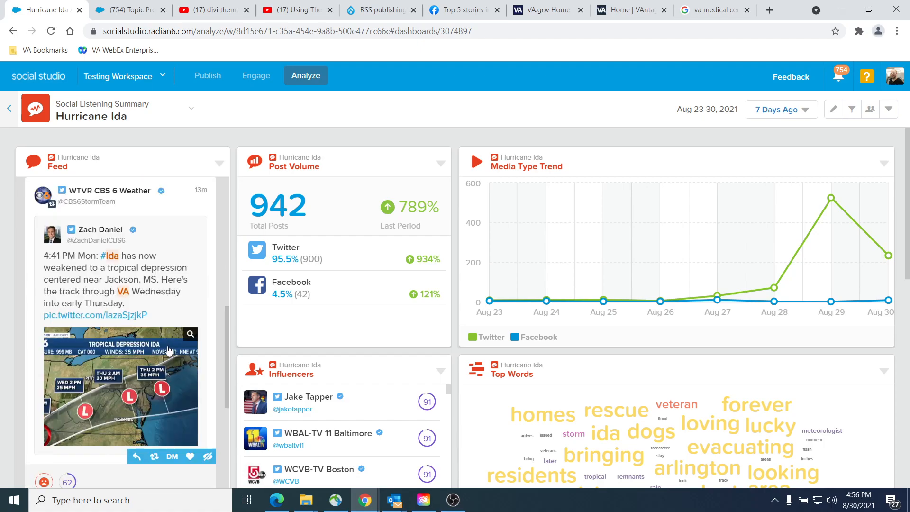
scroll(168, 350, down, 5)
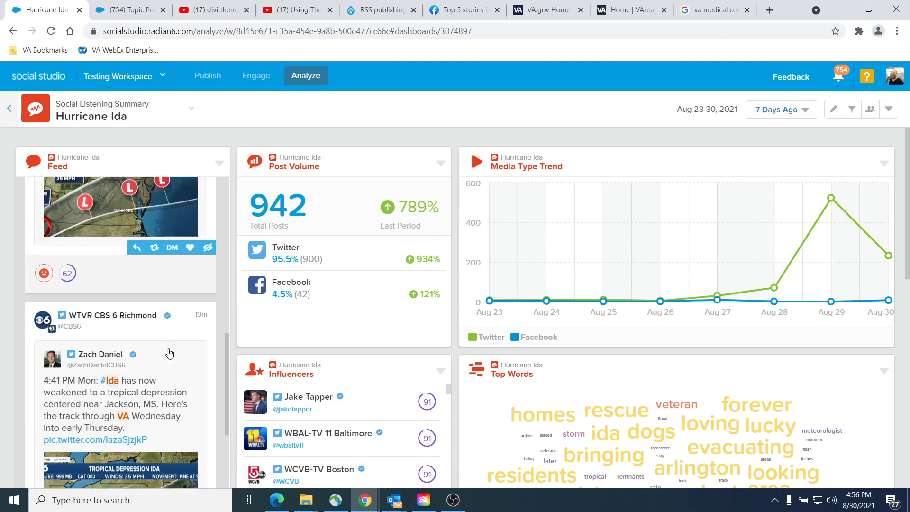
scroll(169, 352, down, 5)
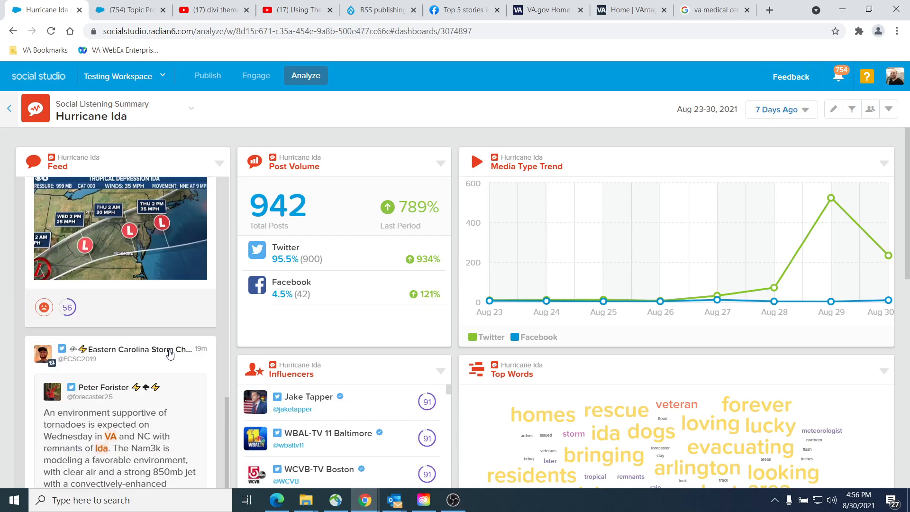
scroll(170, 352, down, 4)
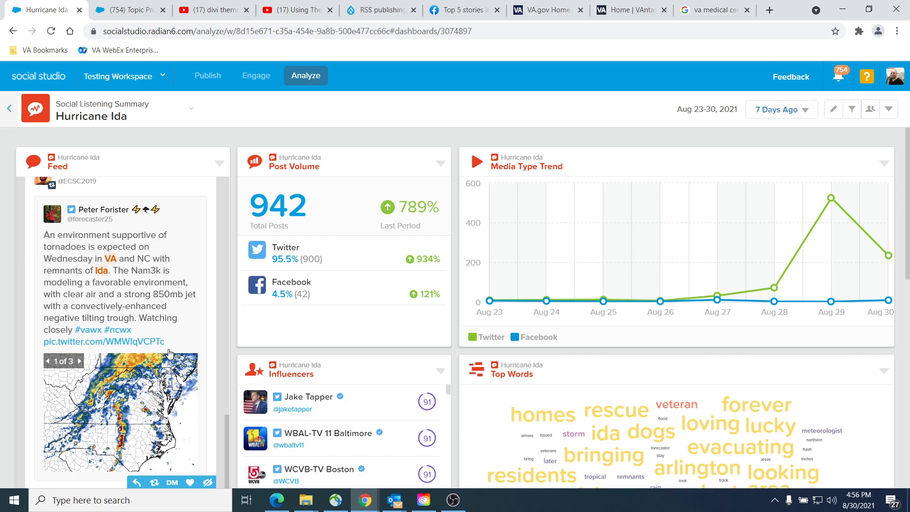
scroll(169, 353, down, 8)
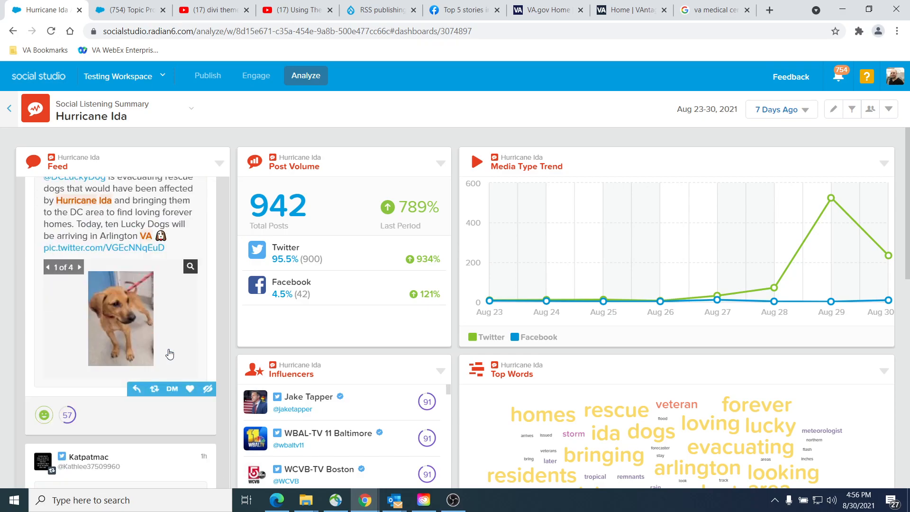
scroll(170, 353, up, 1)
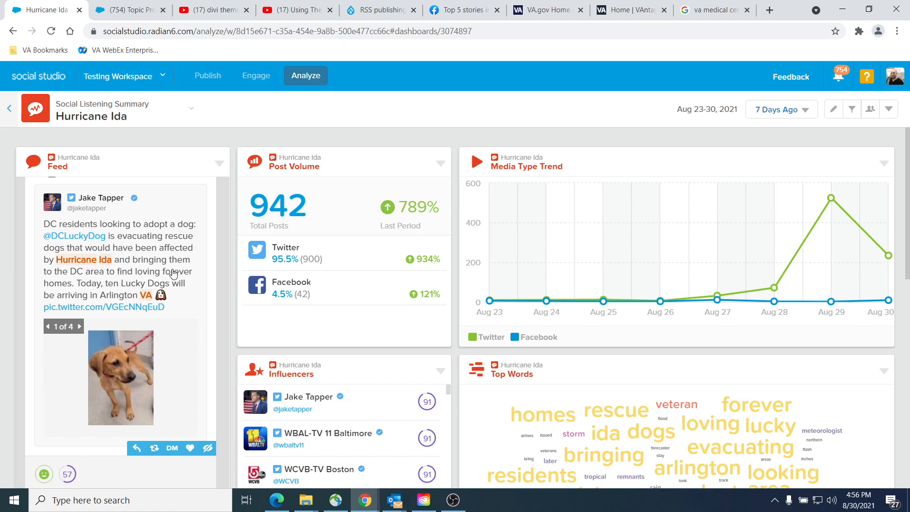
scroll(108, 284, down, 8)
scroll(116, 289, down, 6)
scroll(116, 289, up, 2)
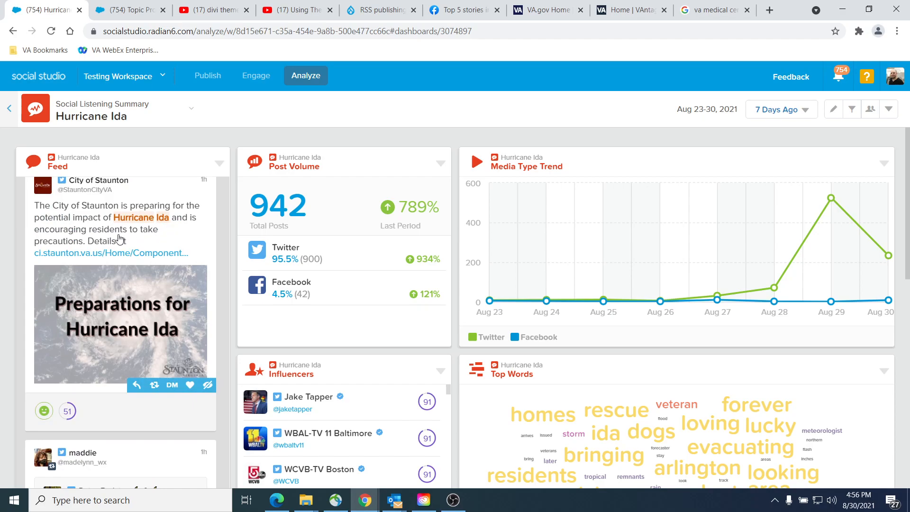
scroll(193, 231, up, 1)
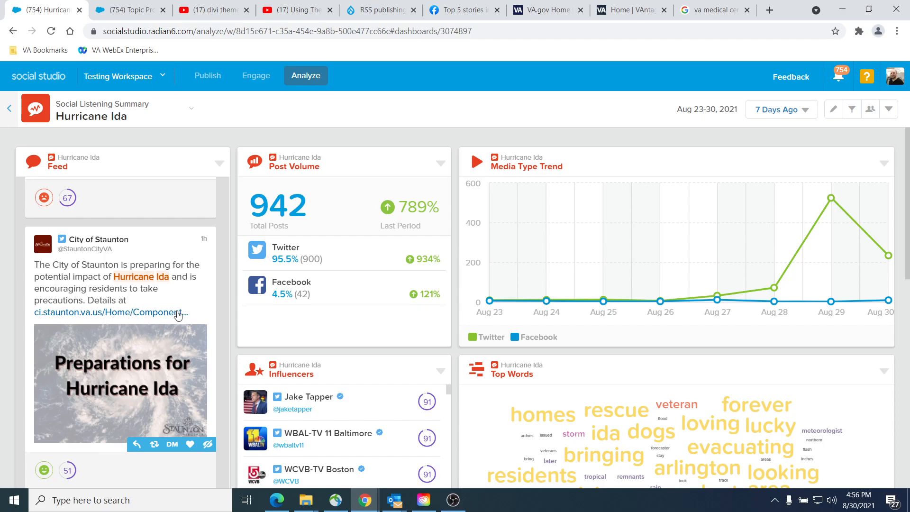
scroll(172, 314, down, 6)
scroll(172, 314, down, 8)
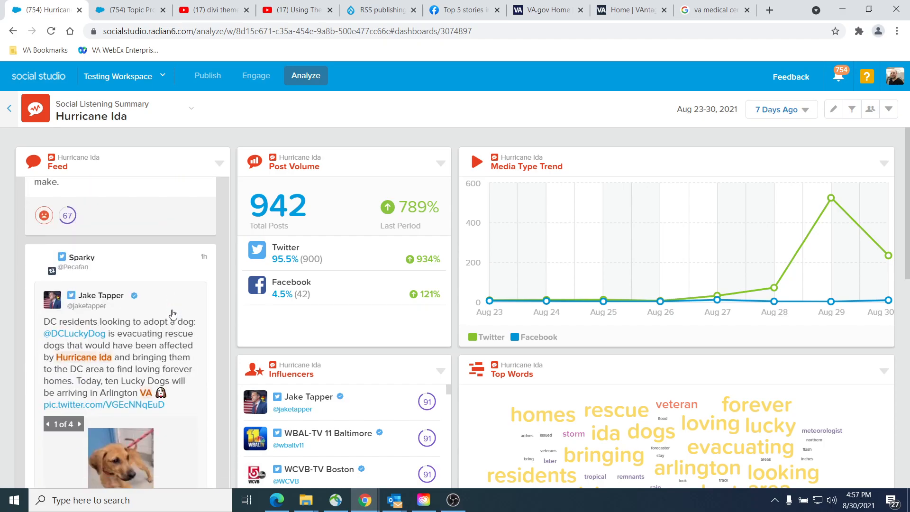
scroll(172, 314, down, 7)
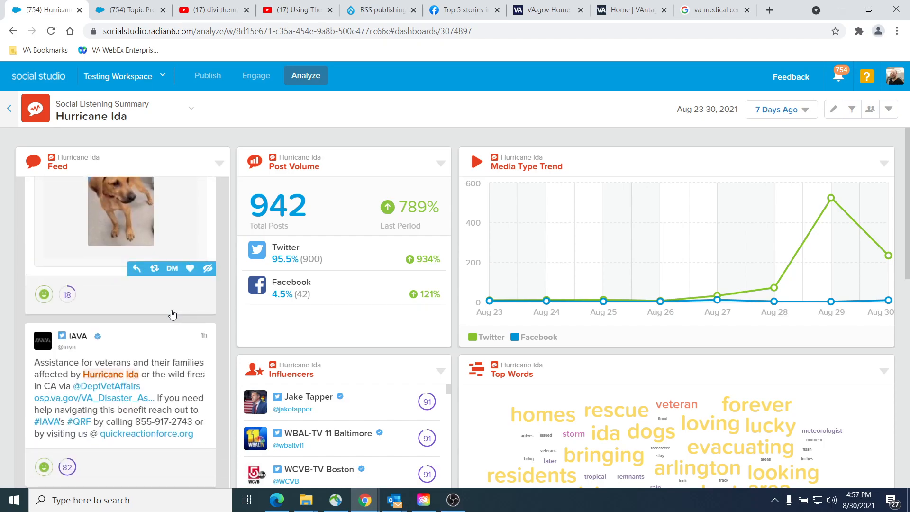
scroll(172, 314, down, 4)
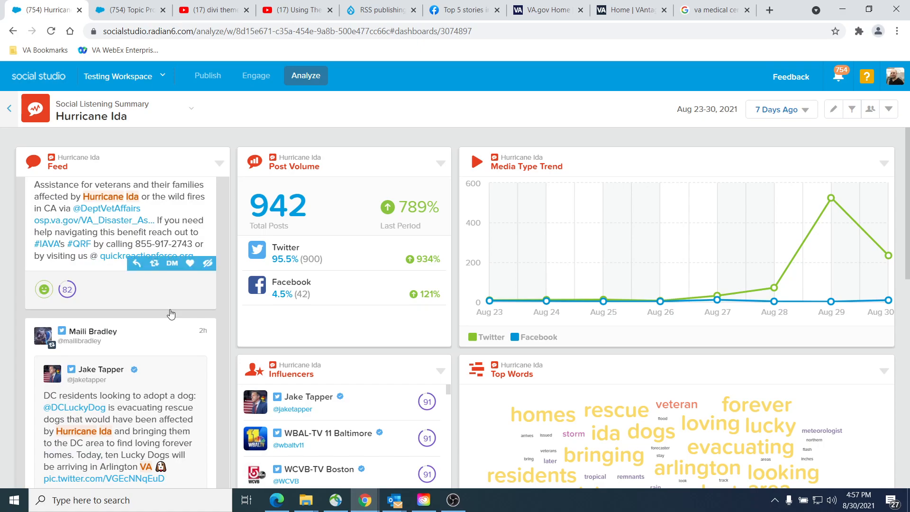
scroll(171, 309, up, 3)
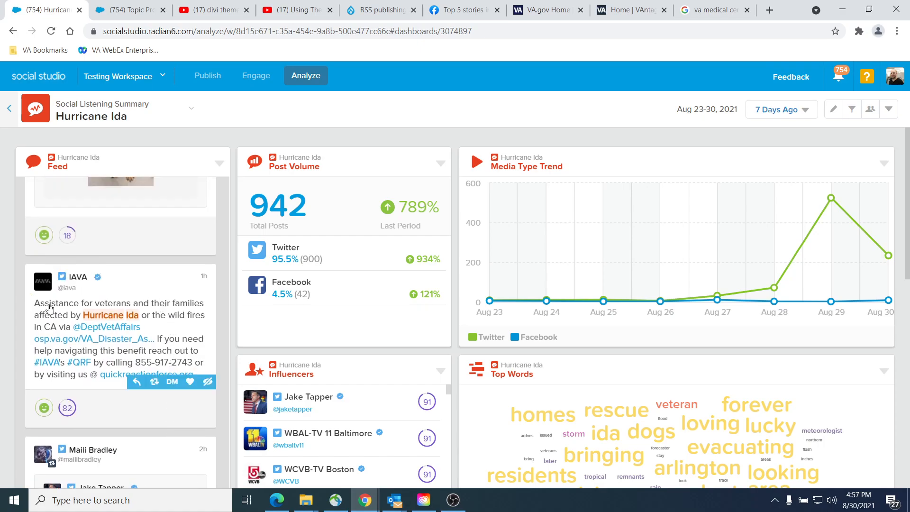
scroll(93, 270, down, 5)
scroll(94, 270, down, 8)
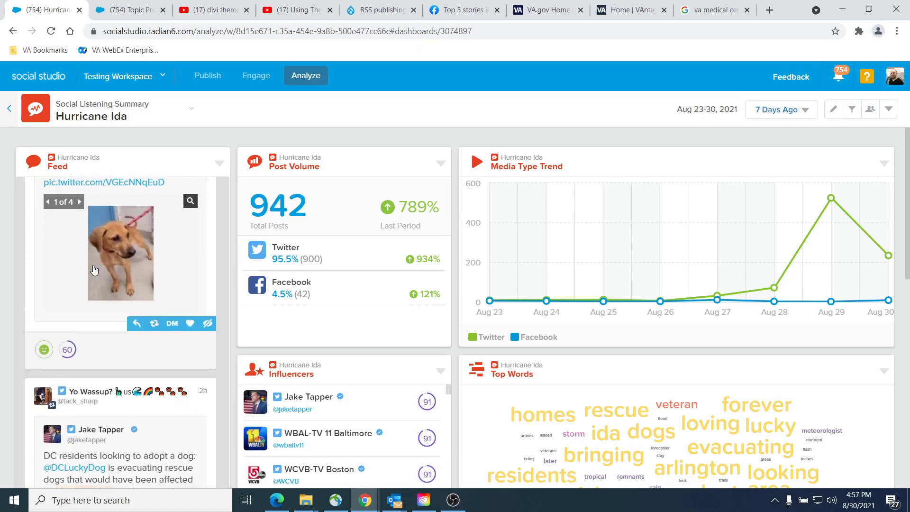
scroll(94, 269, down, 2)
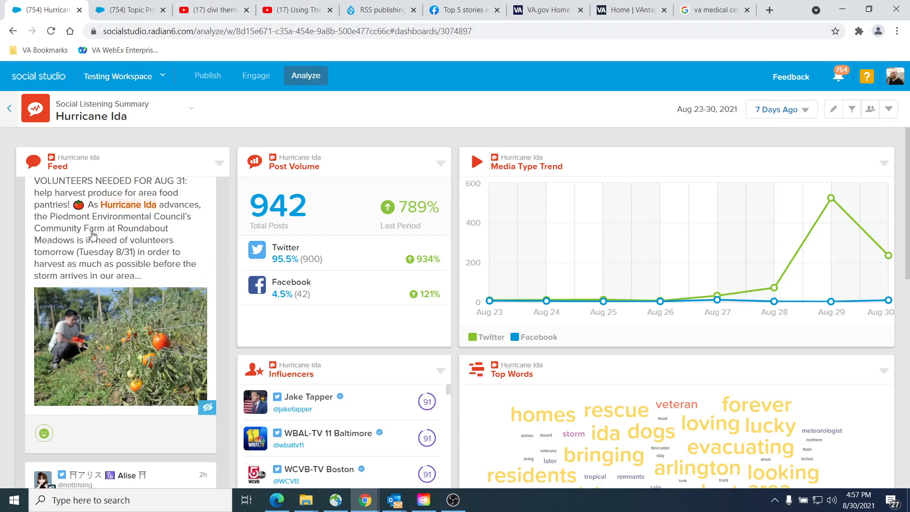
scroll(97, 240, down, 3)
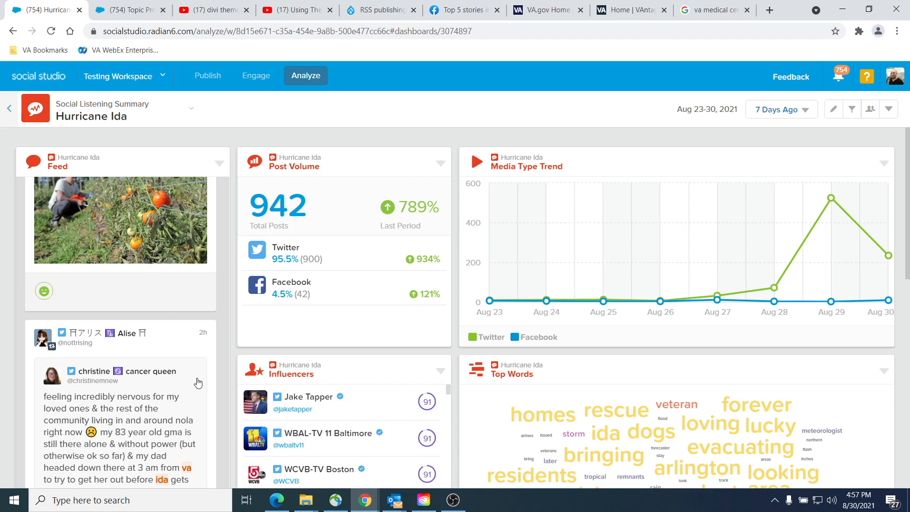
scroll(204, 325, up, 9)
scroll(202, 332, up, 2)
scroll(199, 336, down, 8)
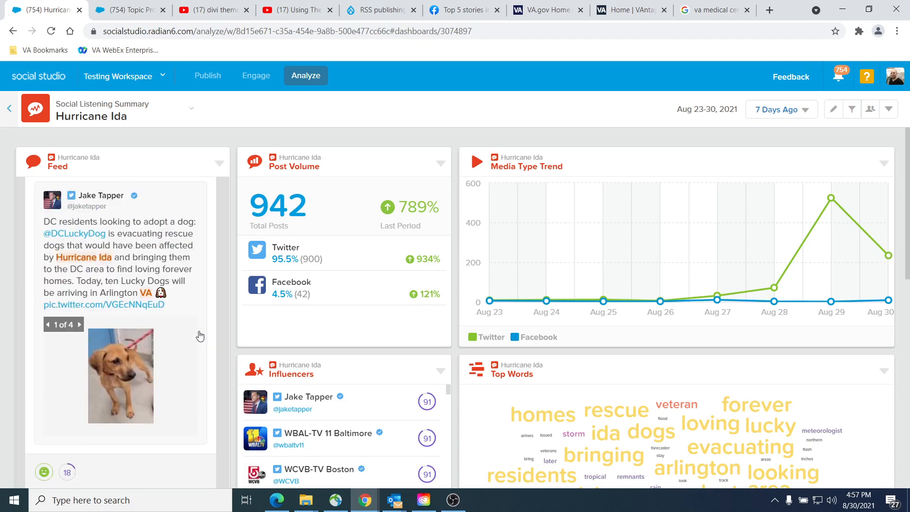
scroll(160, 378, up, 16)
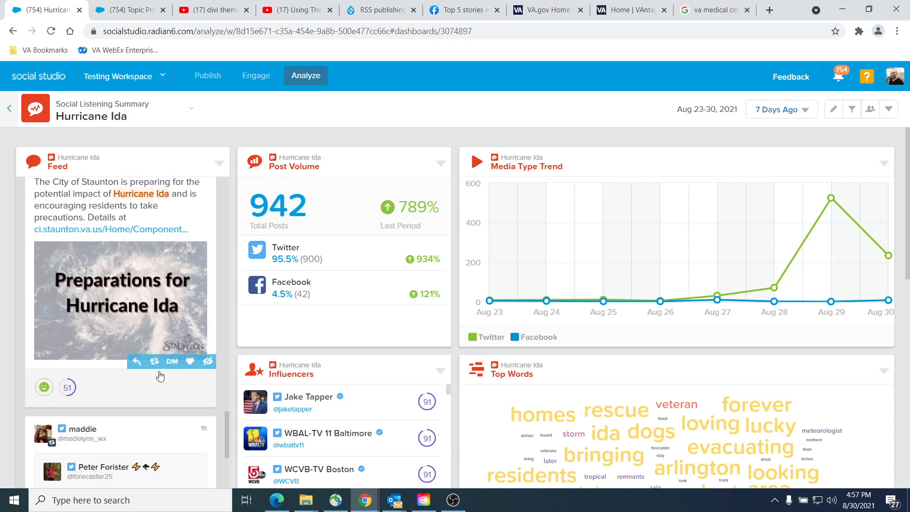
Step: Remove the keyword va from the And Contains keywords of the Hurricane Ida profile's Keyword Group 1 and save the group
click(144, 7)
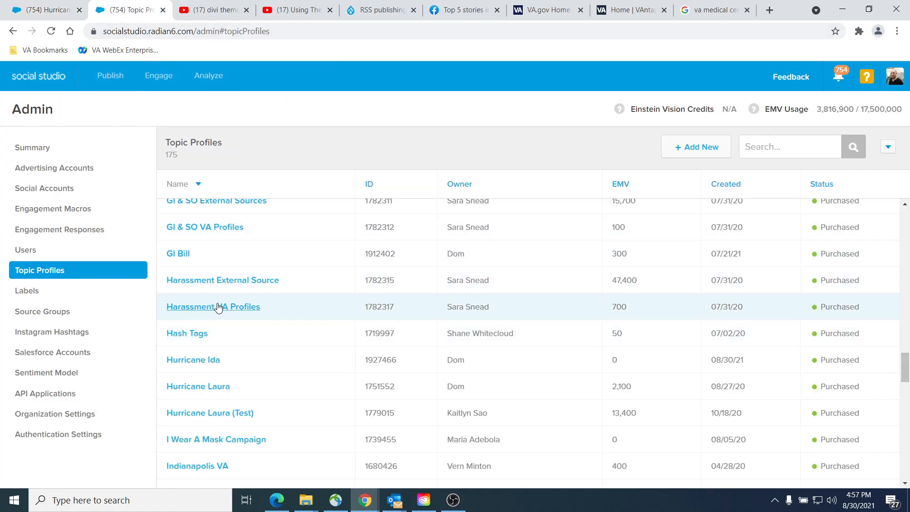
click(177, 364)
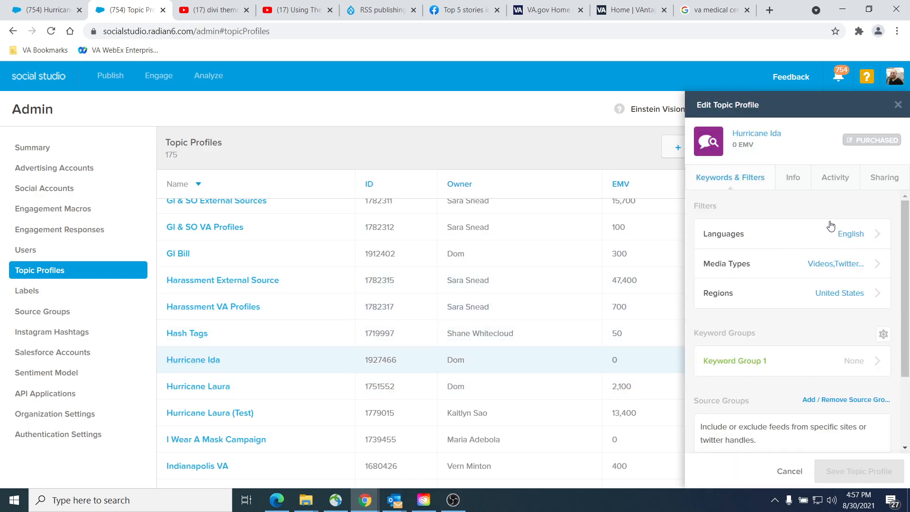
click(856, 368)
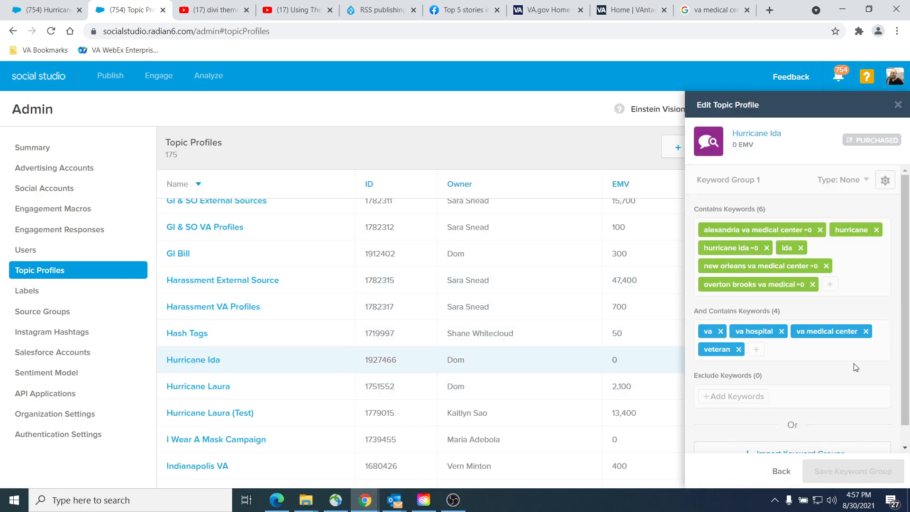
click(721, 332)
click(853, 471)
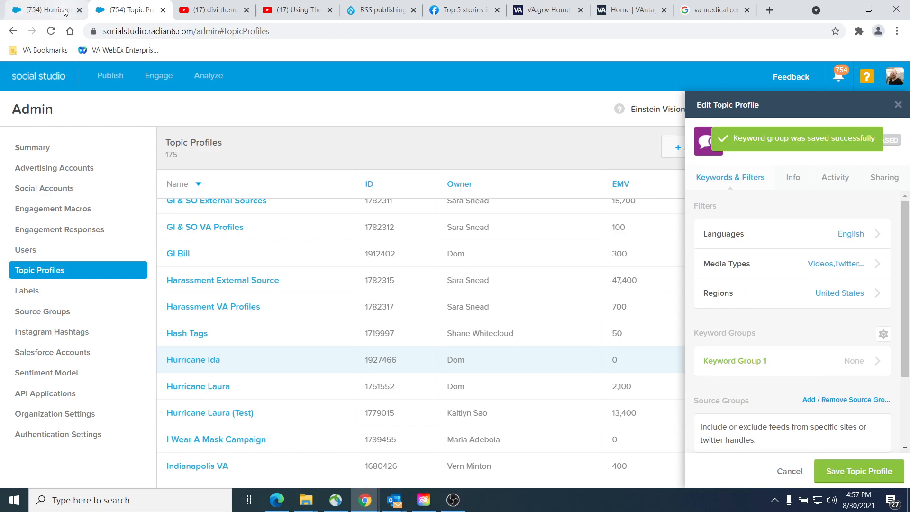
Step: Reload the Hurricane Ida dashboard and examine the feed posts for relevance to Veterans and for content from VA's own accounts
click(38, 9)
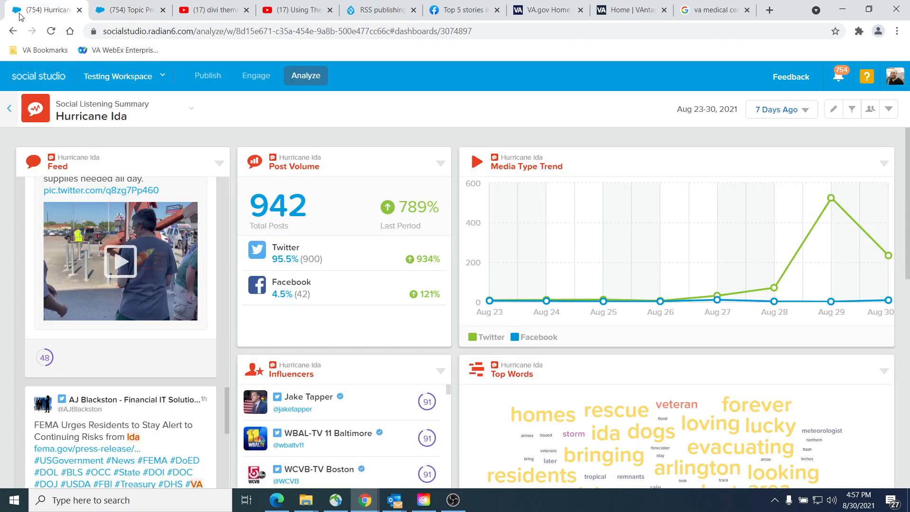
key(F5)
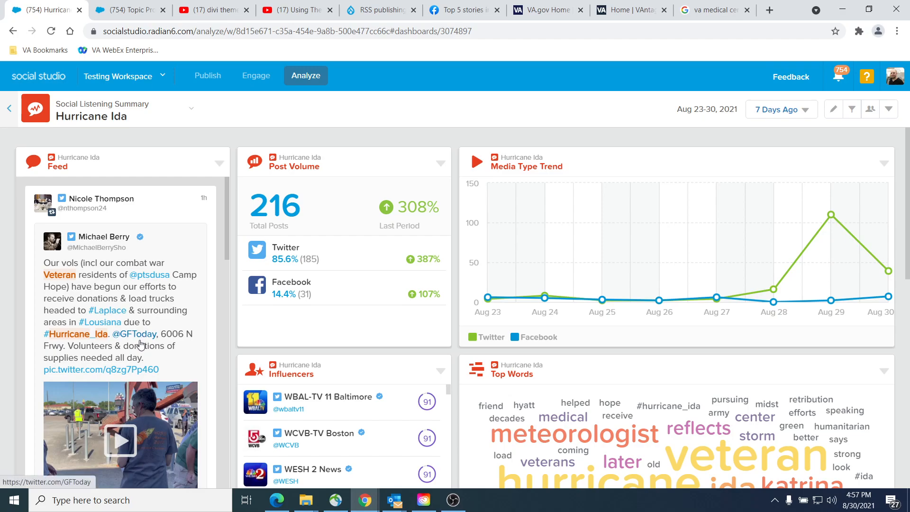
scroll(135, 351, down, 5)
scroll(135, 354, down, 2)
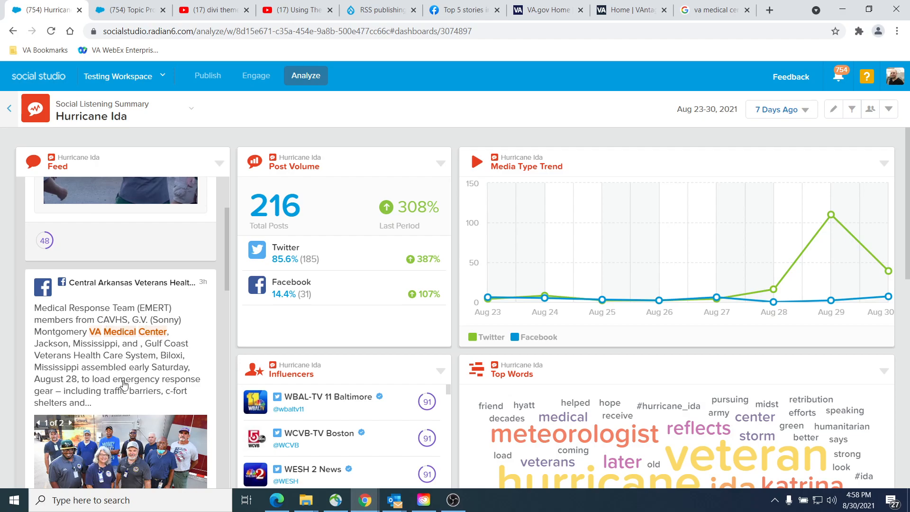
scroll(124, 384, down, 8)
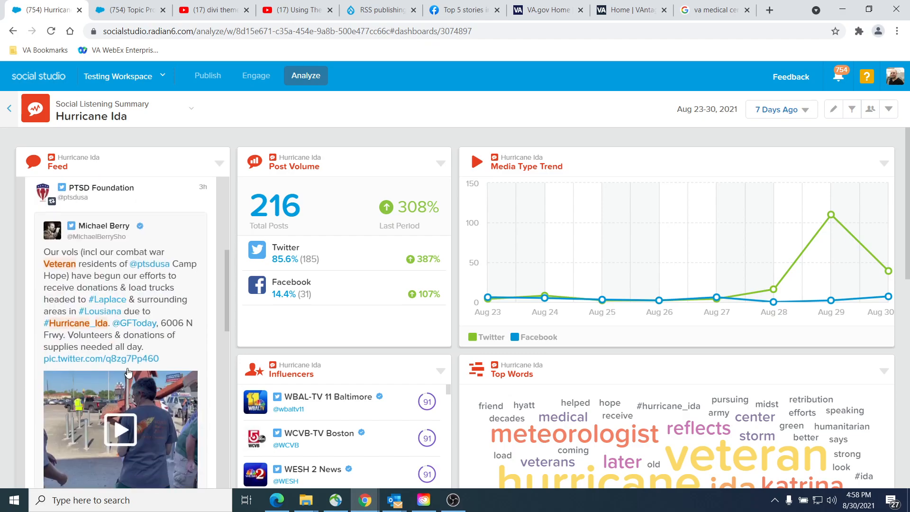
scroll(109, 332, down, 5)
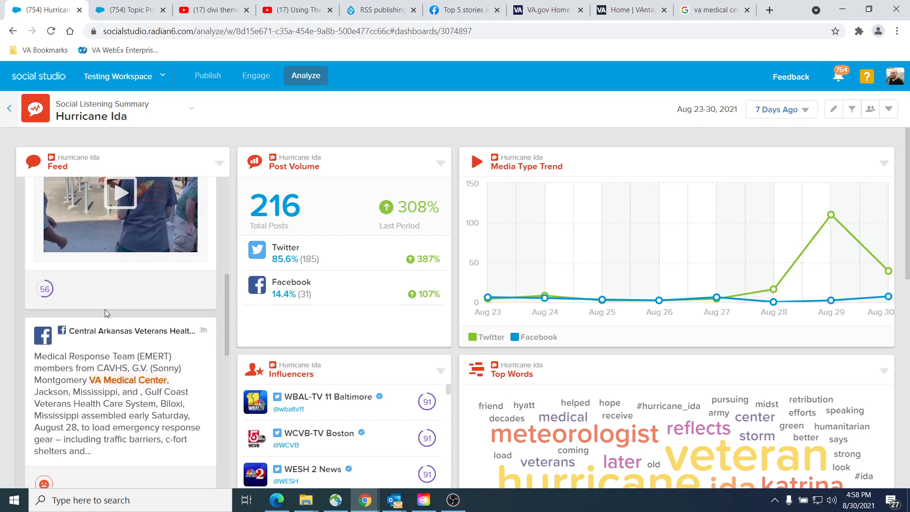
scroll(107, 313, down, 8)
scroll(113, 200, up, 3)
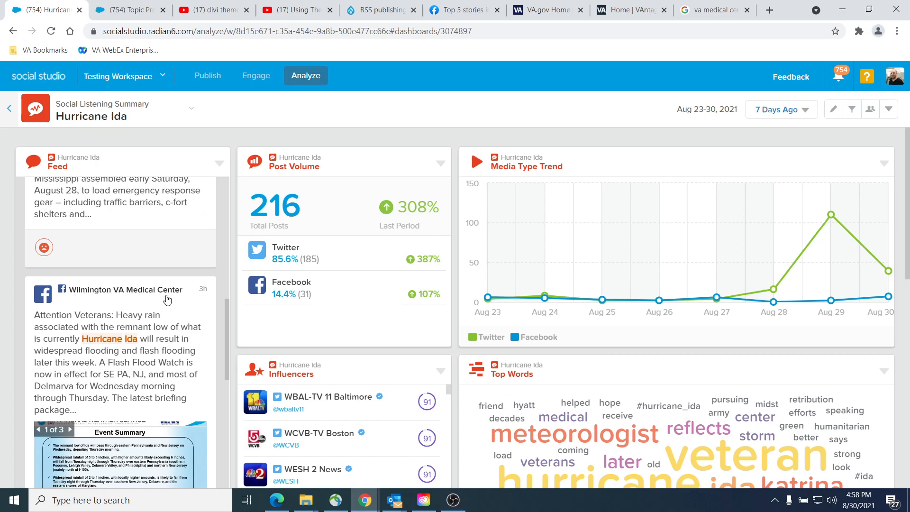
scroll(146, 298, down, 4)
scroll(146, 298, down, 10)
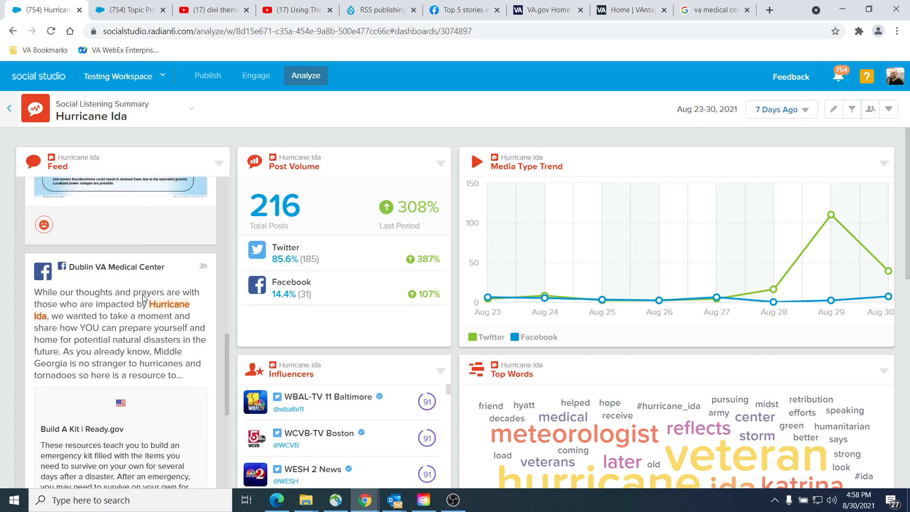
scroll(138, 302, up, 14)
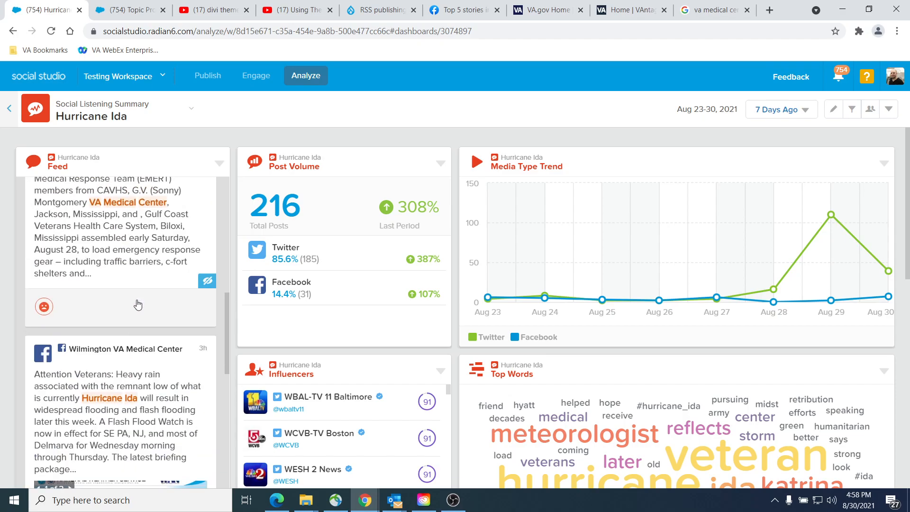
scroll(137, 304, down, 12)
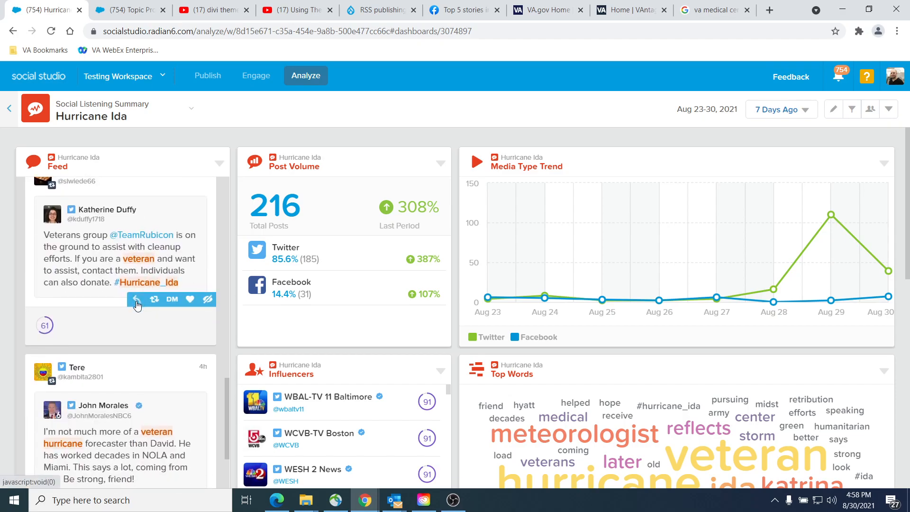
scroll(81, 269, up, 1)
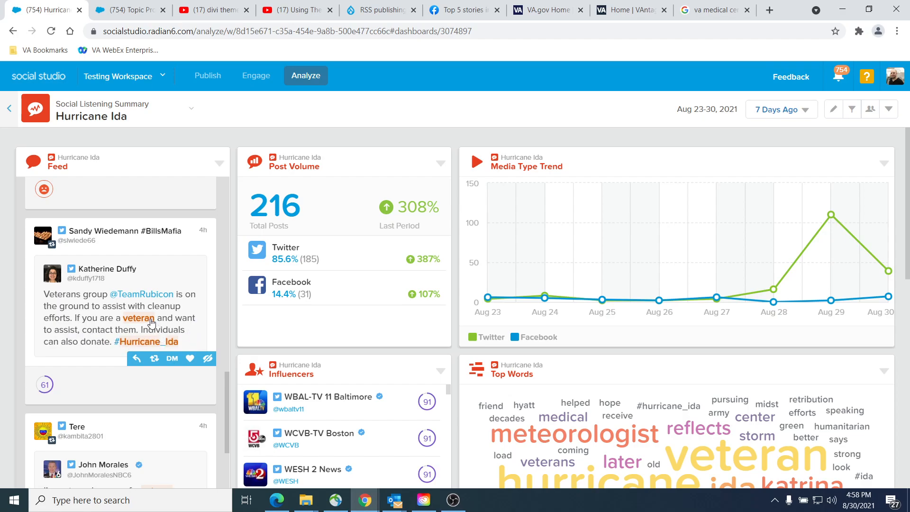
scroll(152, 327, down, 5)
scroll(150, 324, up, 1)
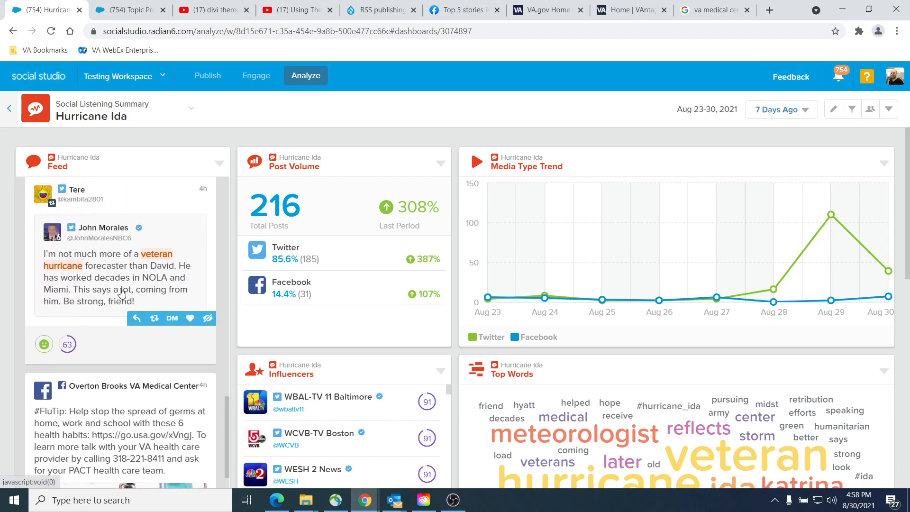
scroll(121, 298, up, 3)
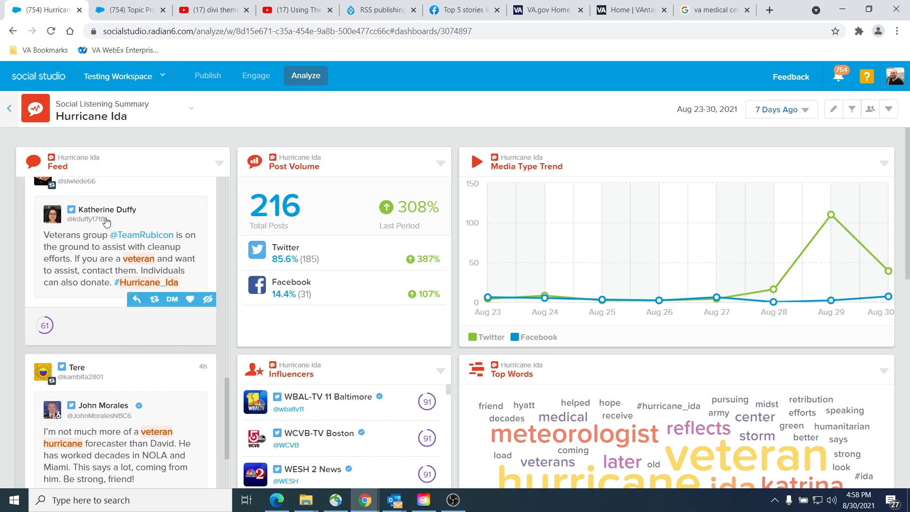
scroll(88, 389, down, 10)
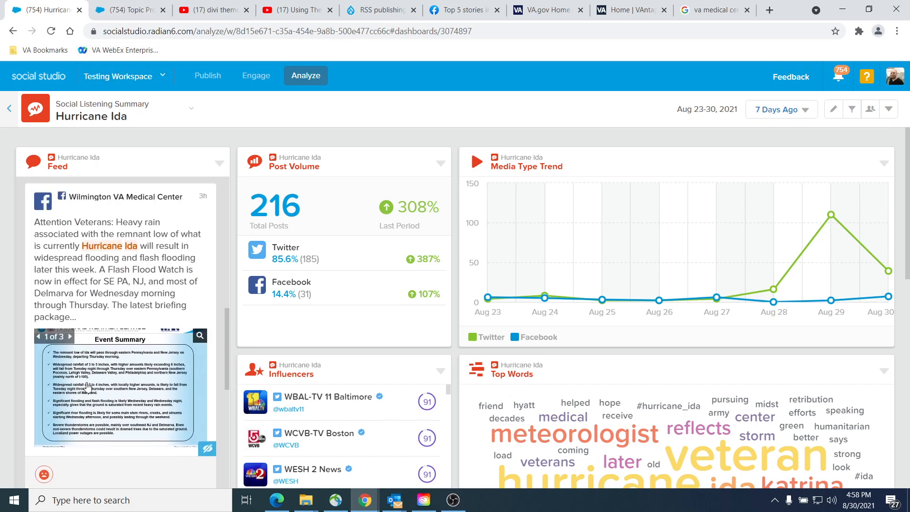
scroll(87, 388, down, 5)
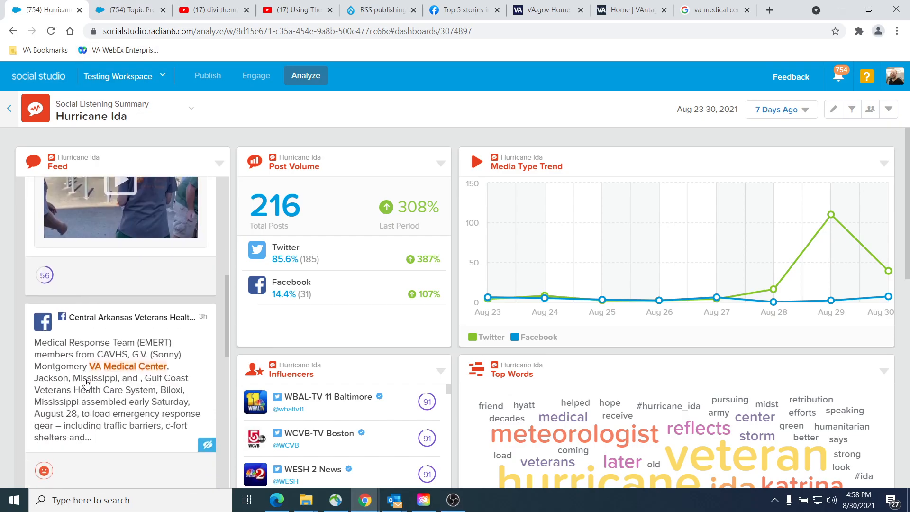
Step: Select the VAMC Facebook and VAMC Twitter source groups for the Hurricane Ida topic profile
click(122, 12)
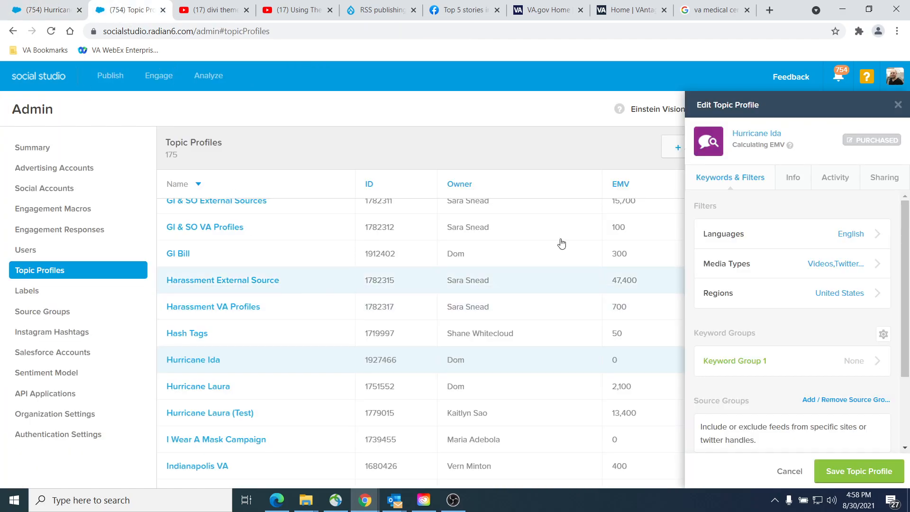
scroll(851, 311, down, 2)
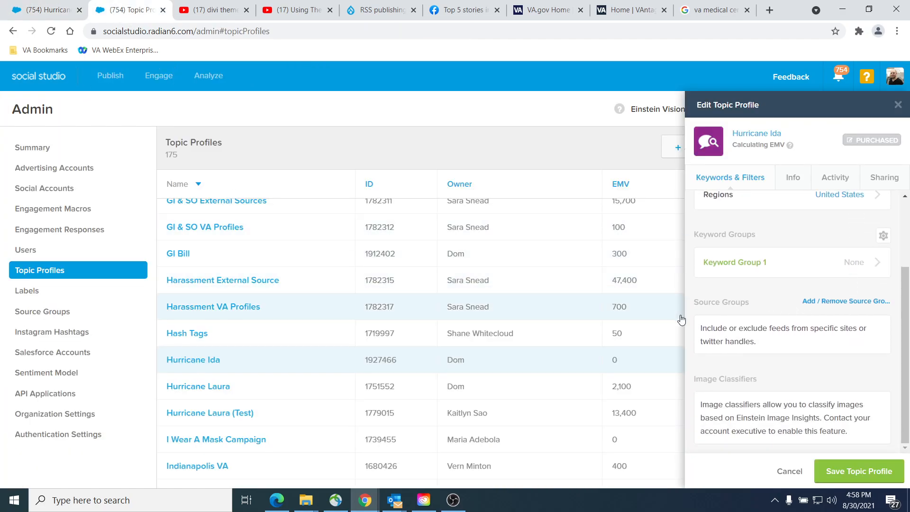
drag(706, 303, 732, 302)
click(741, 306)
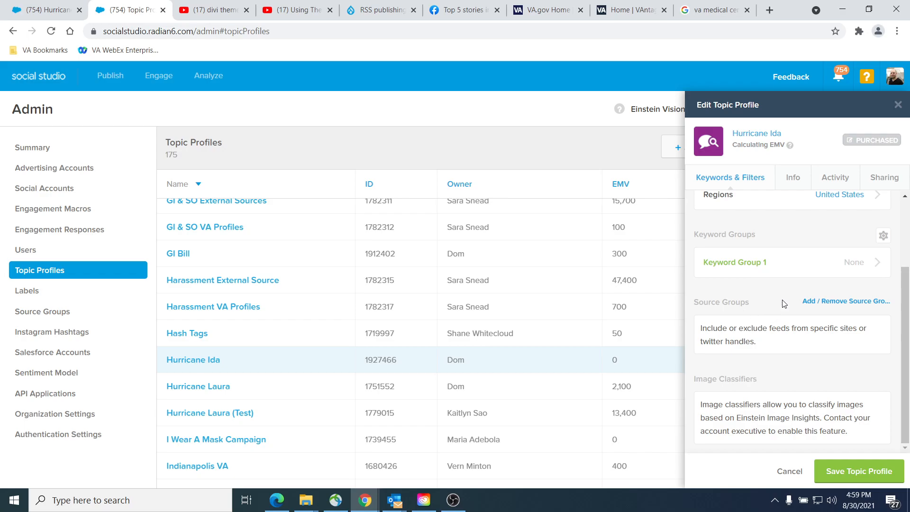
click(857, 304)
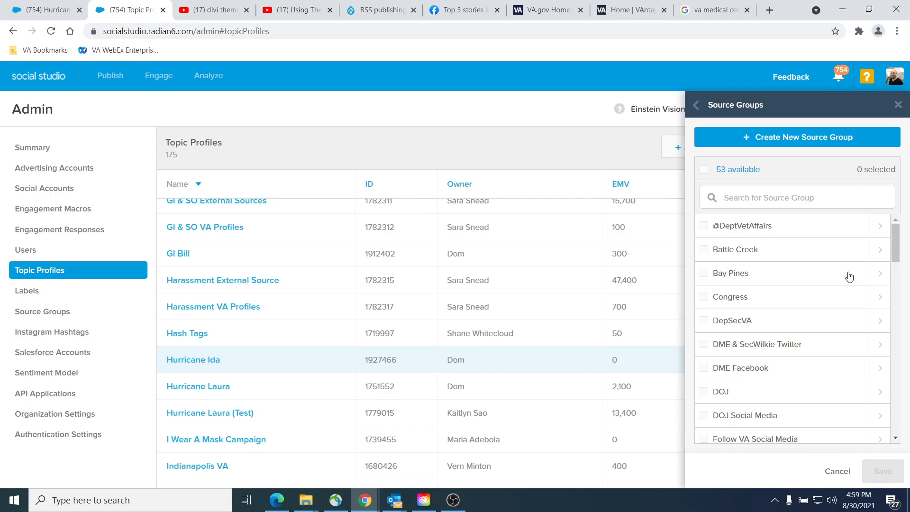
scroll(766, 351, down, 5)
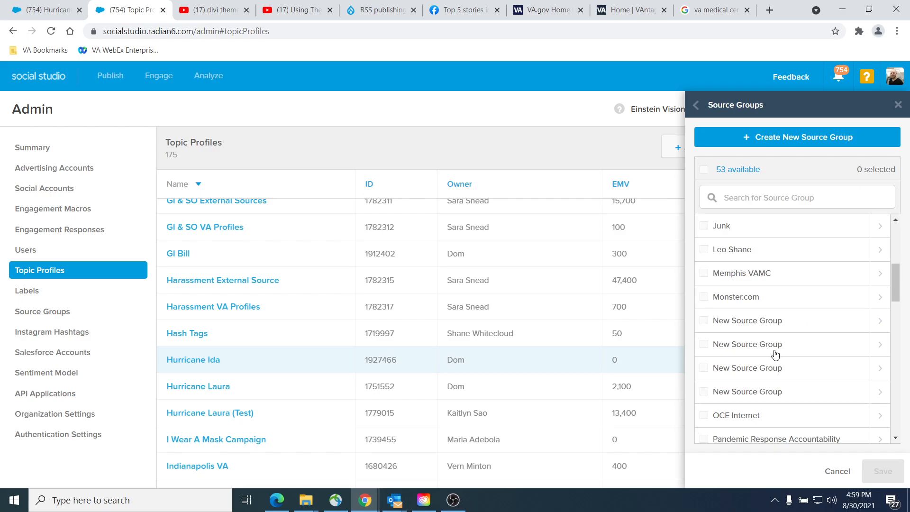
scroll(789, 358, down, 8)
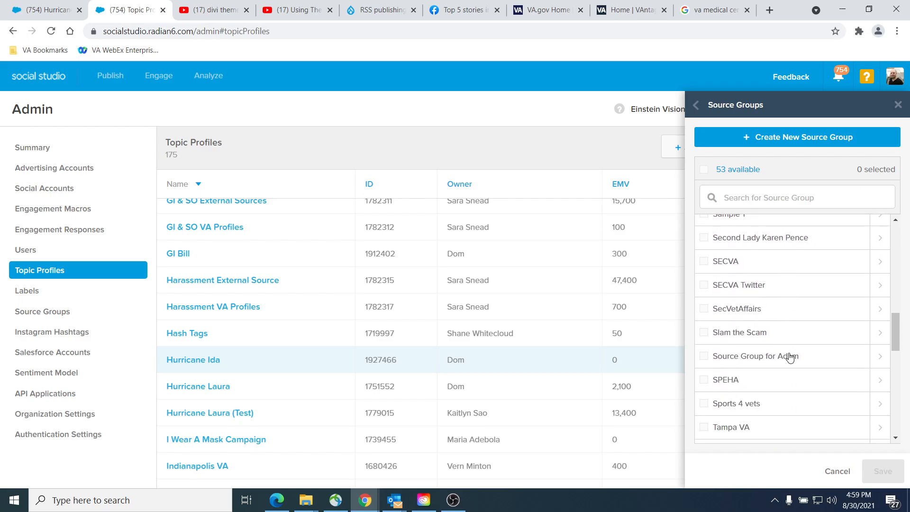
scroll(786, 353, down, 3)
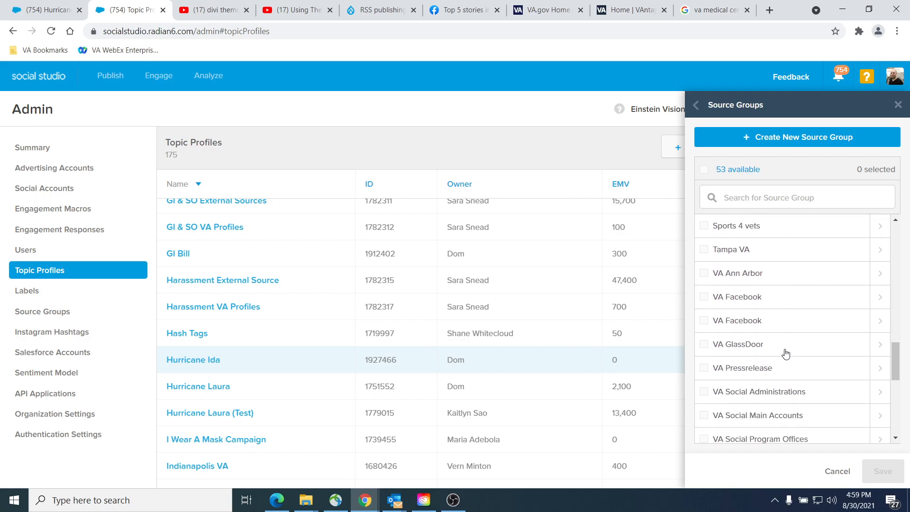
scroll(827, 359, down, 6)
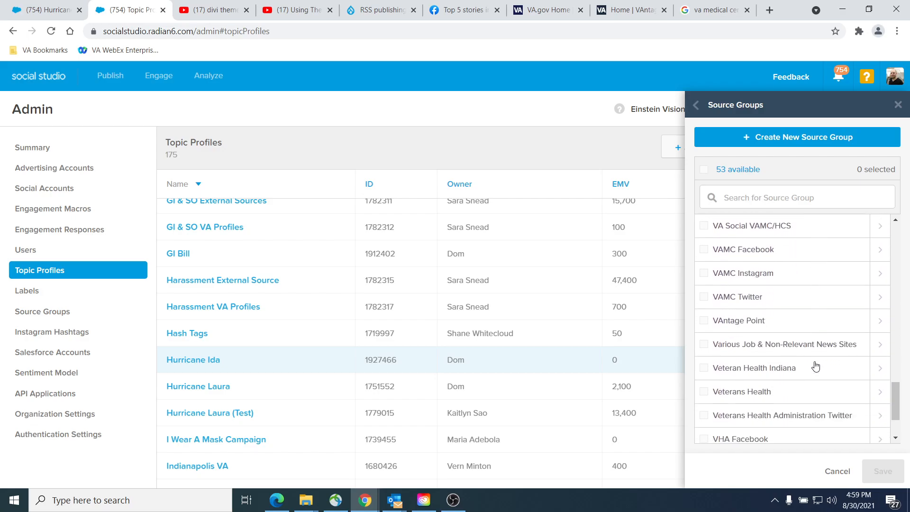
click(747, 251)
click(770, 303)
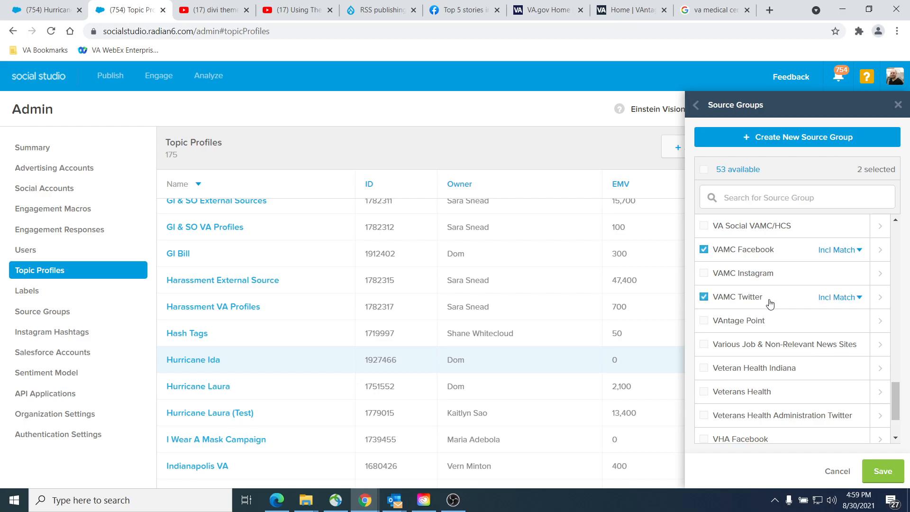
Step: Set VAMC Facebook and VAMC Twitter to Exclude All Content, saving both the source groups and the topic profile
click(835, 251)
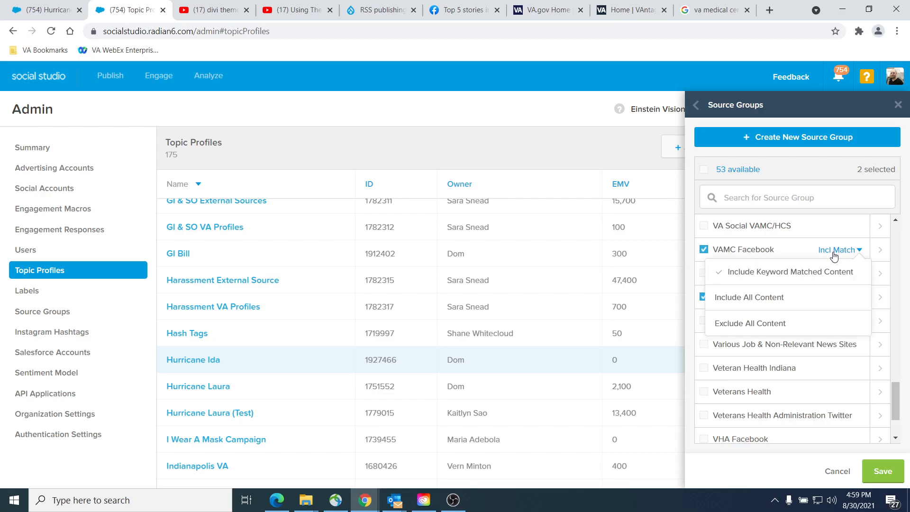
click(737, 327)
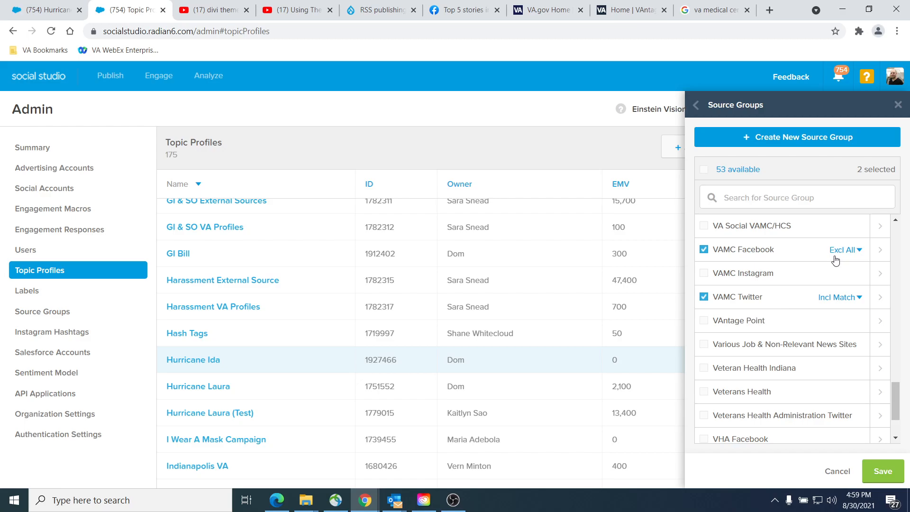
click(848, 250)
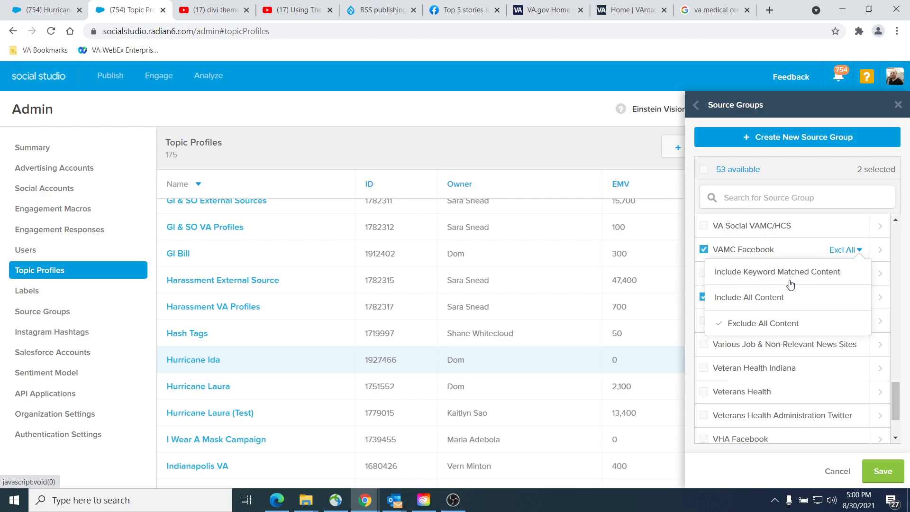
click(756, 325)
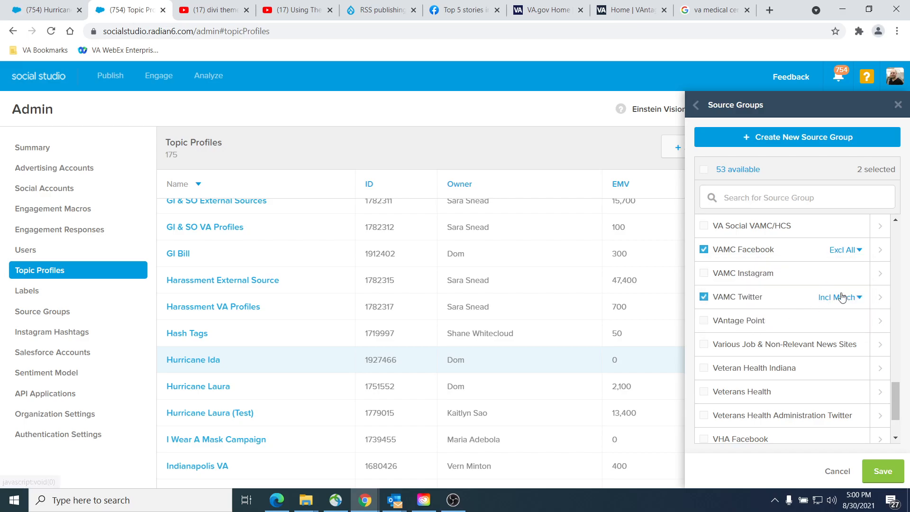
click(842, 298)
click(785, 372)
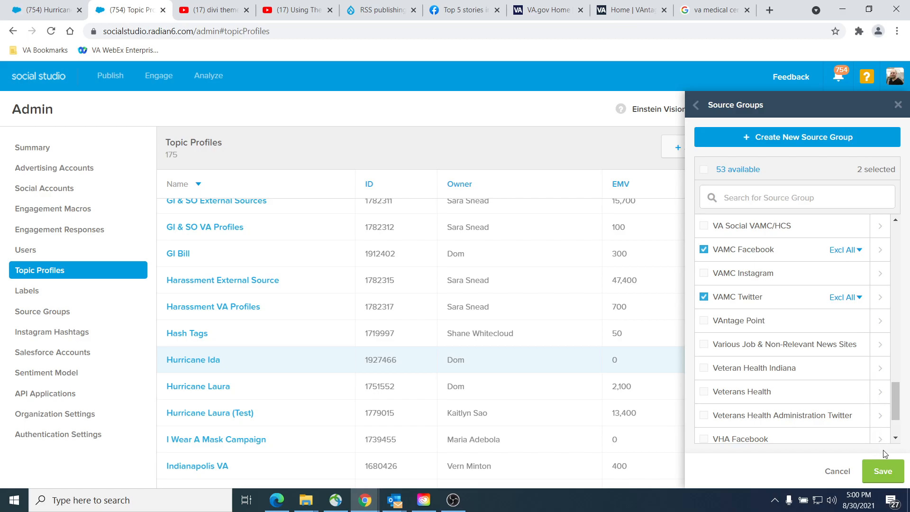
click(882, 475)
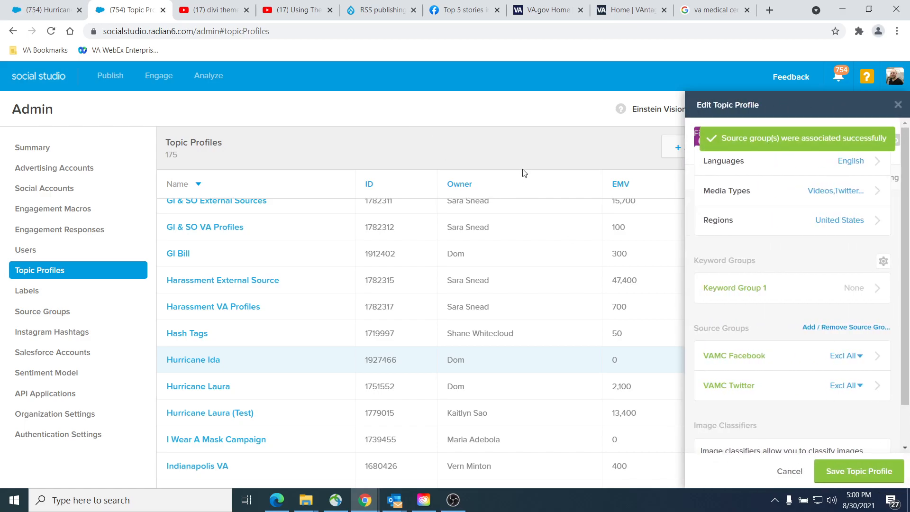
click(874, 462)
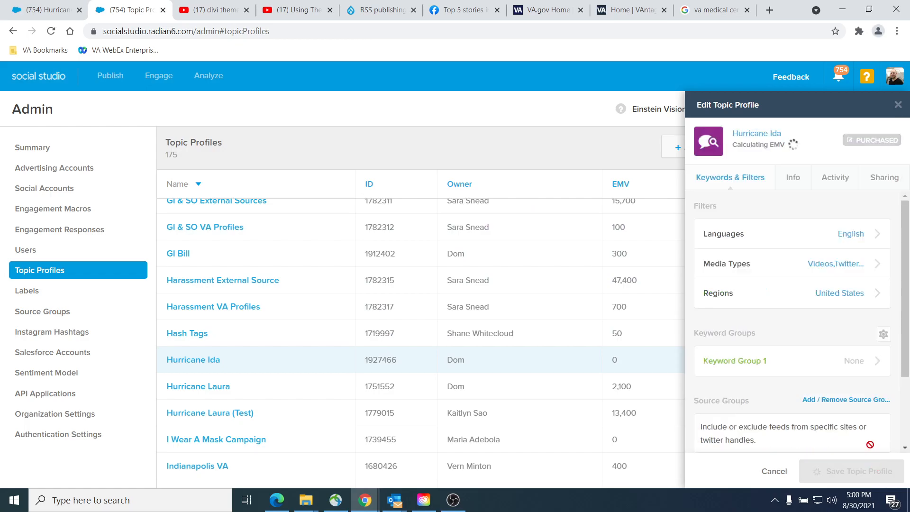
Step: Reload the Hurricane Ida dashboard with the source group exclusions applied and examine the recent feed posts for relevance to Veterans
click(55, 15)
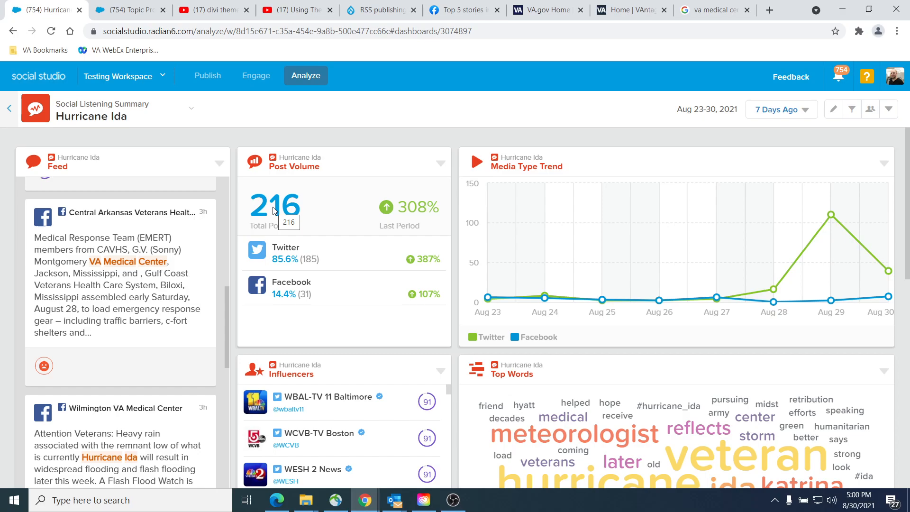
key(F5)
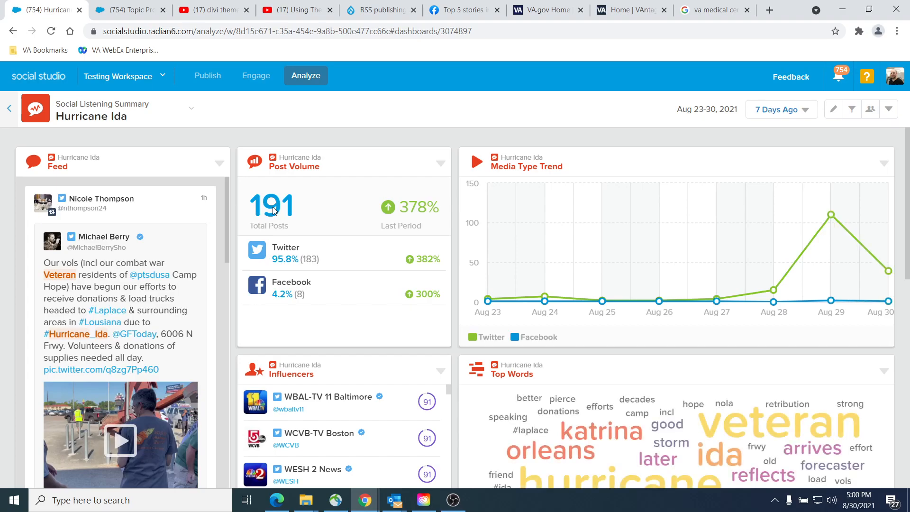
scroll(99, 304, down, 5)
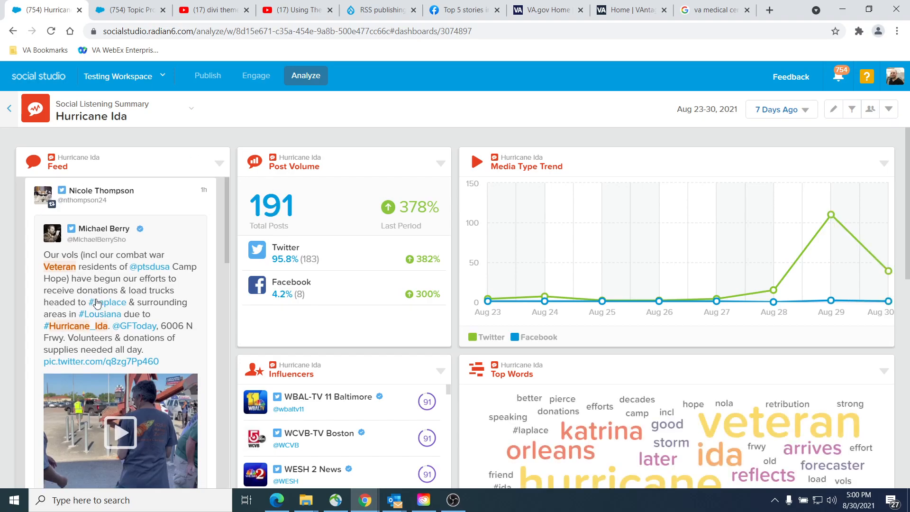
scroll(99, 305, down, 4)
scroll(118, 345, down, 5)
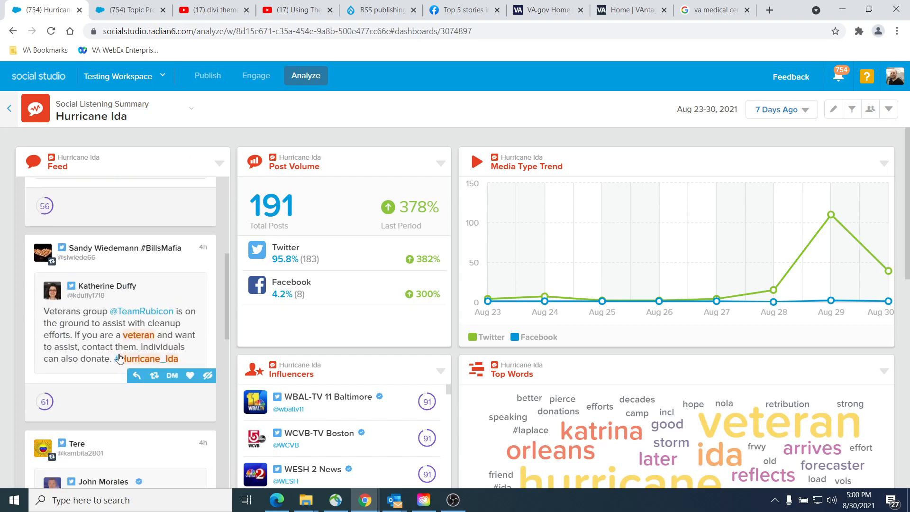
scroll(132, 338, down, 7)
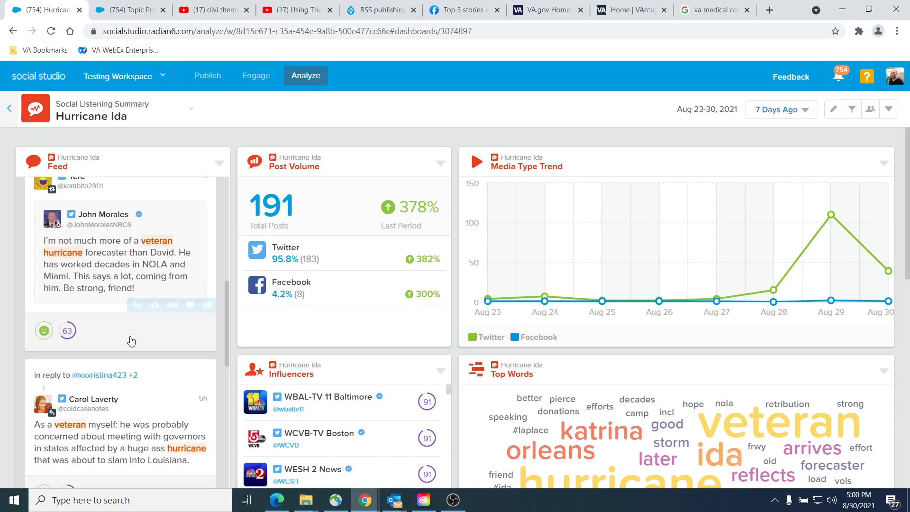
scroll(133, 337, up, 5)
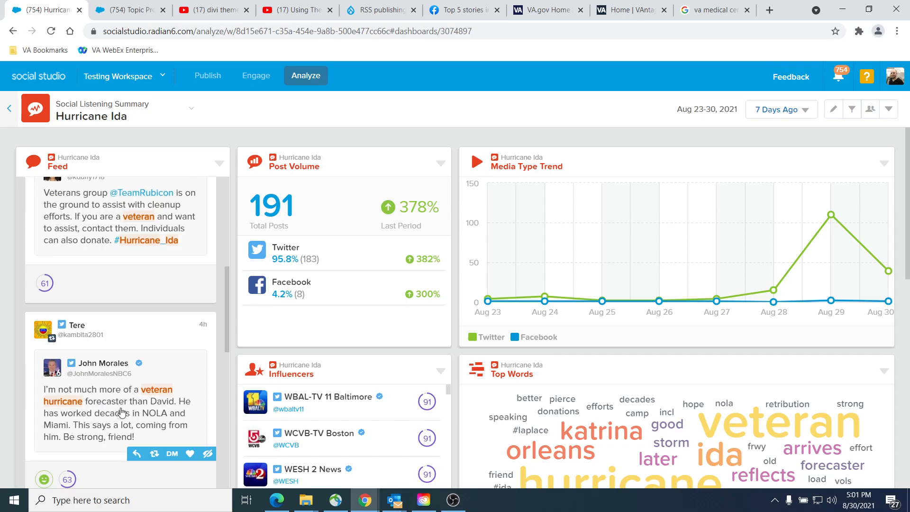
scroll(124, 413, down, 3)
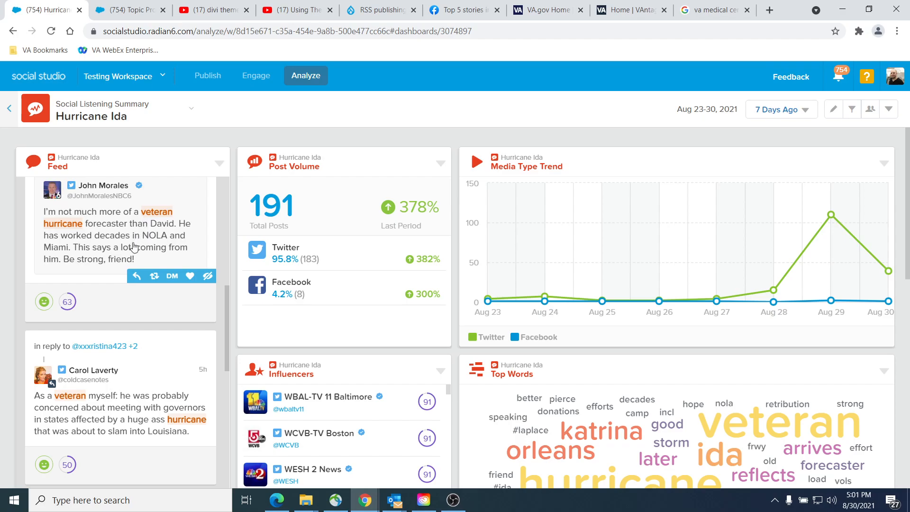
scroll(128, 268, down, 3)
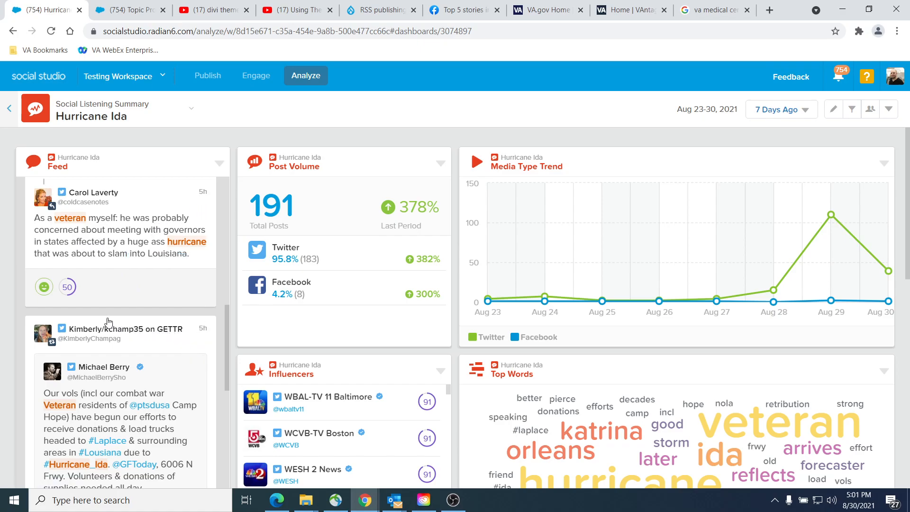
scroll(73, 244, down, 3)
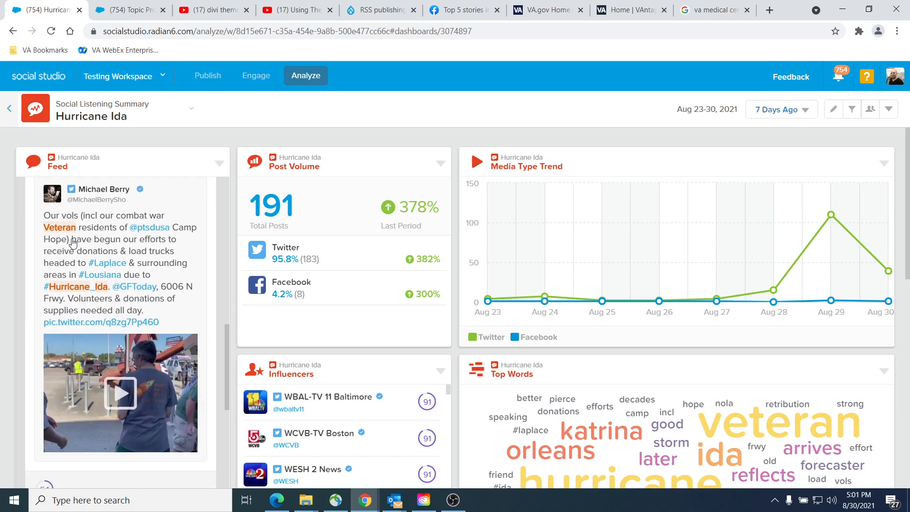
scroll(135, 302, down, 3)
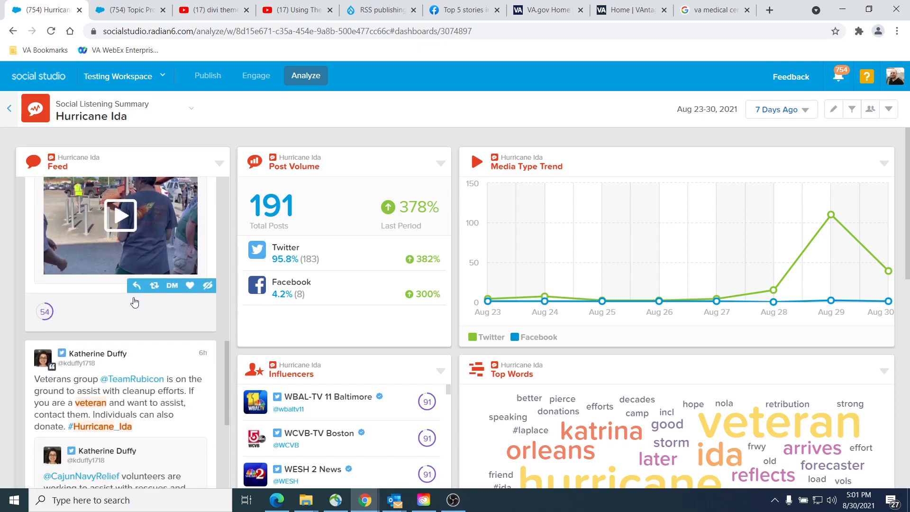
scroll(135, 302, down, 5)
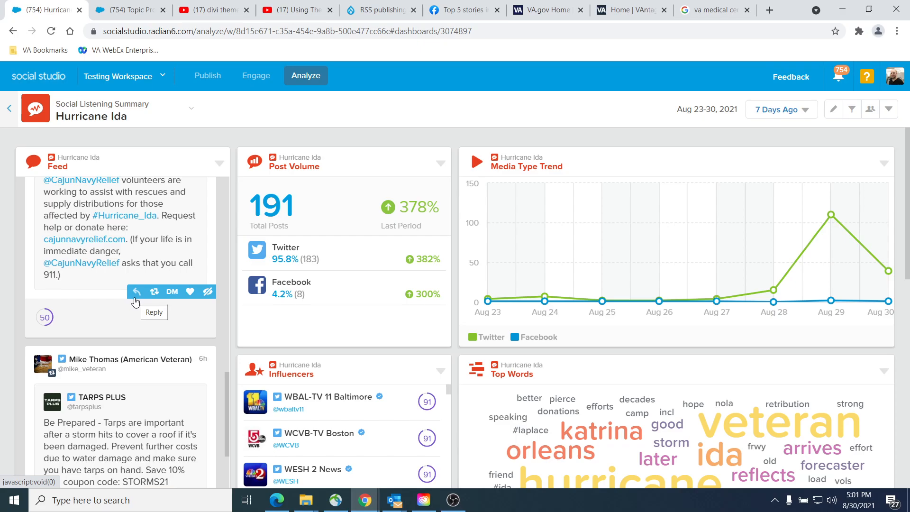
scroll(135, 303, down, 3)
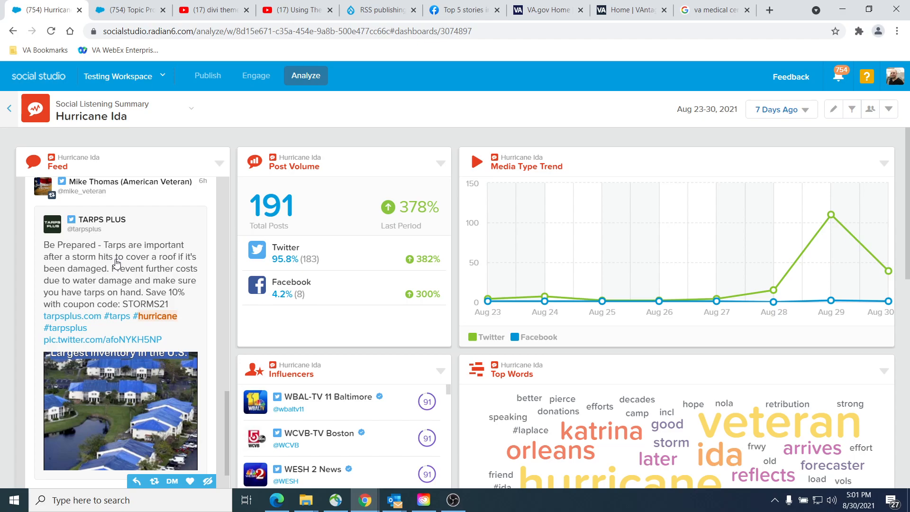
scroll(97, 277, down, 5)
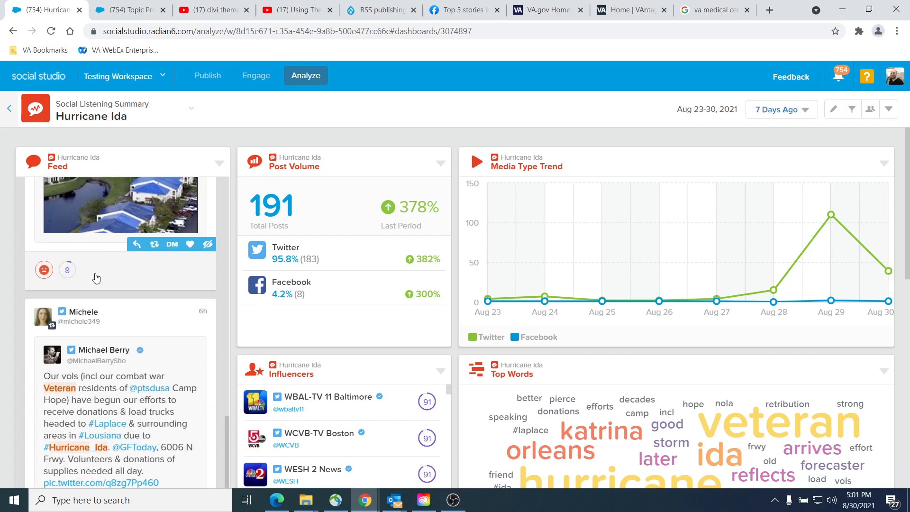
scroll(97, 278, down, 2)
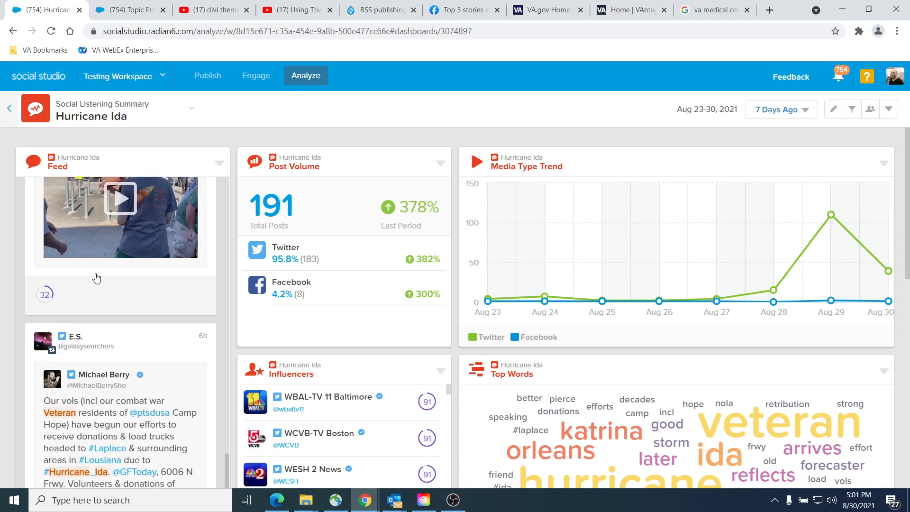
scroll(103, 275, down, 10)
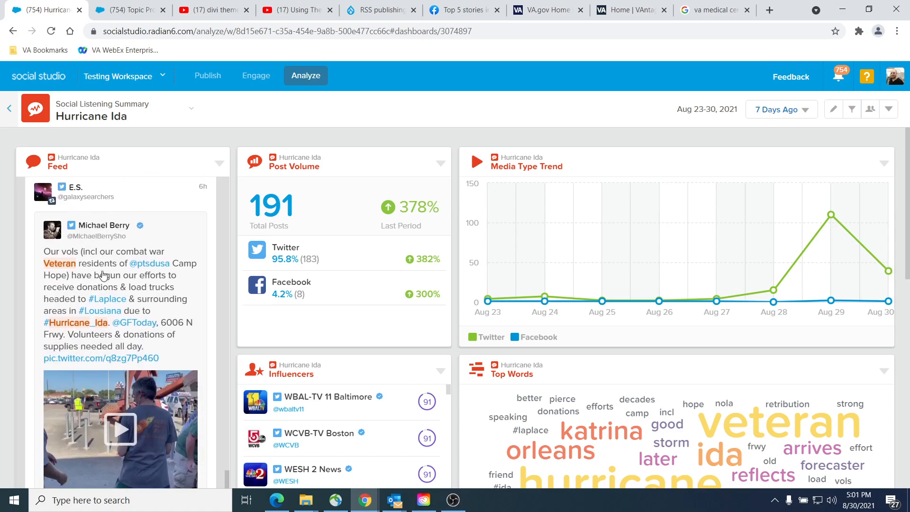
scroll(108, 299, down, 15)
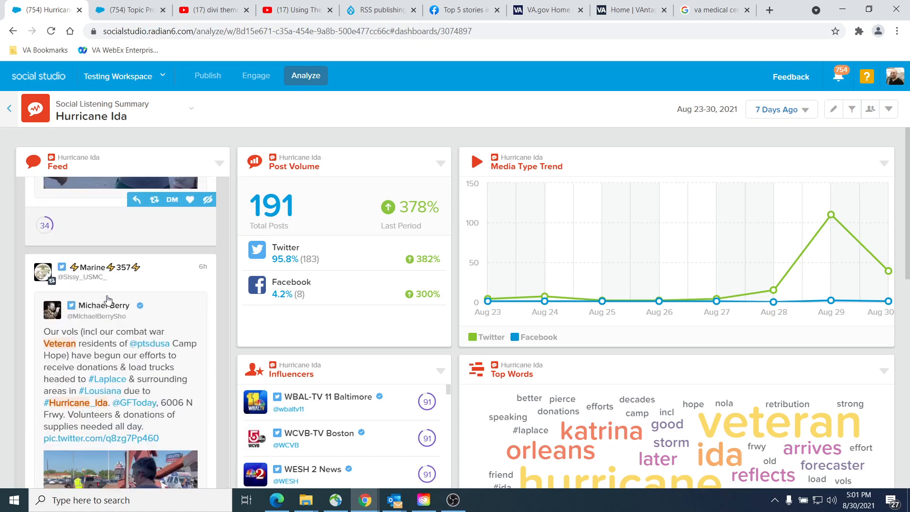
scroll(109, 300, down, 10)
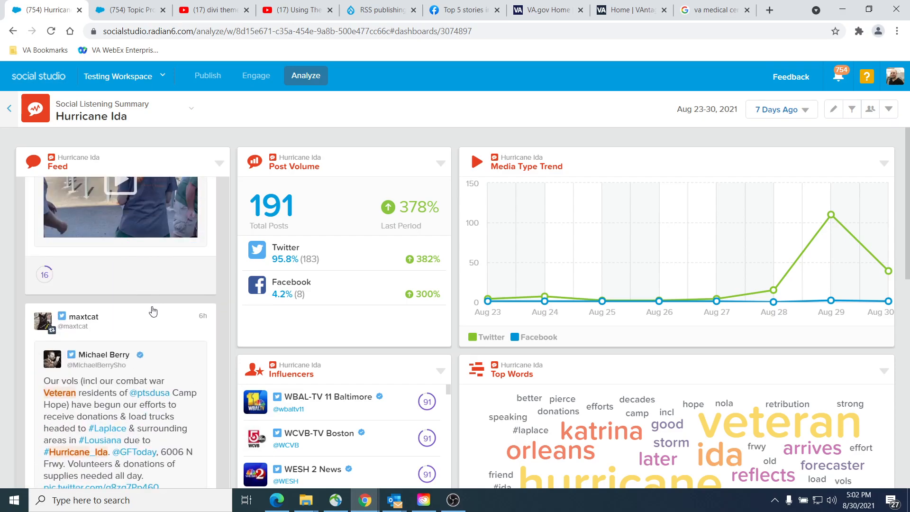
Step: Examine the older Hurricane Ida feed posts for VA facility accounts that were not excluded and for unrelated uses of the word veteran
scroll(154, 310, down, 10)
scroll(152, 316, down, 10)
scroll(153, 316, down, 10)
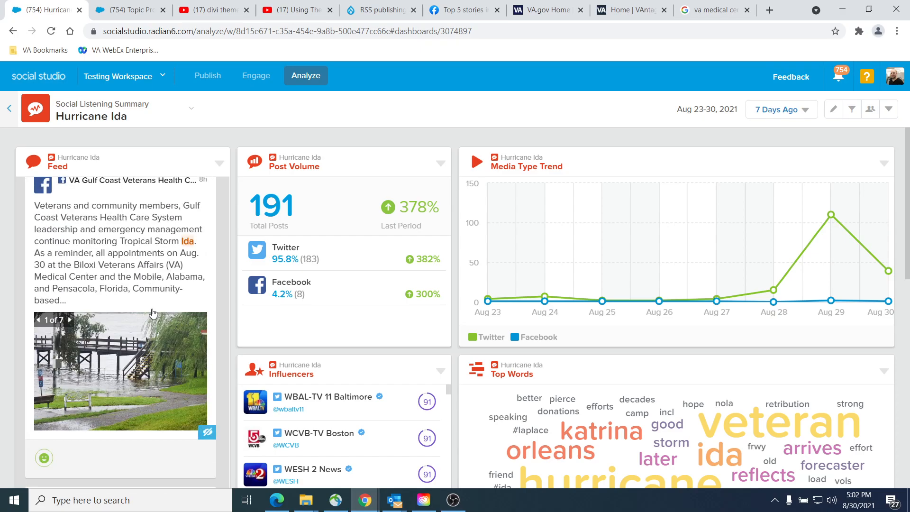
scroll(149, 237, up, 2)
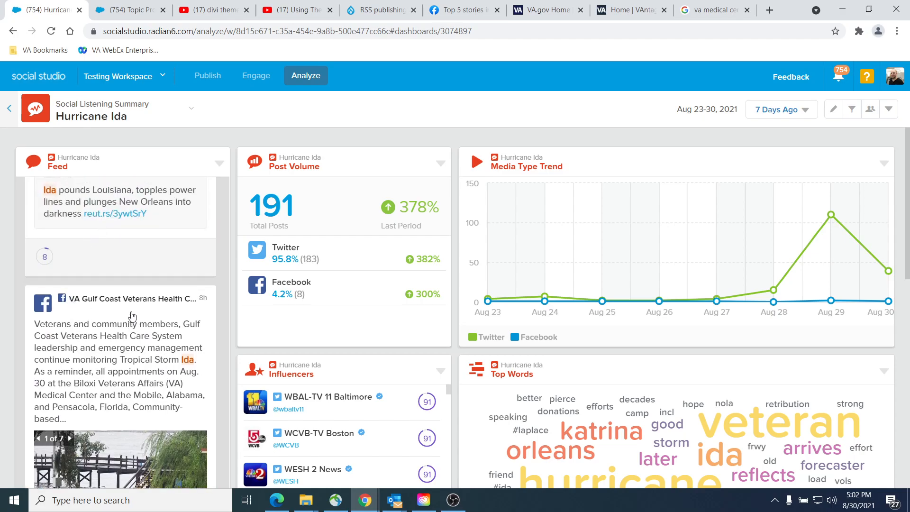
scroll(132, 318, down, 10)
scroll(132, 322, up, 3)
scroll(132, 324, up, 1)
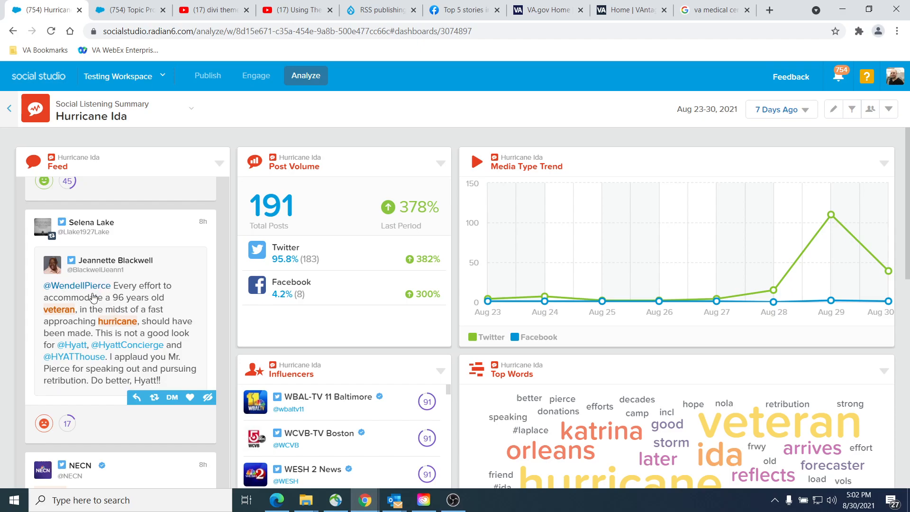
scroll(93, 290, up, 5)
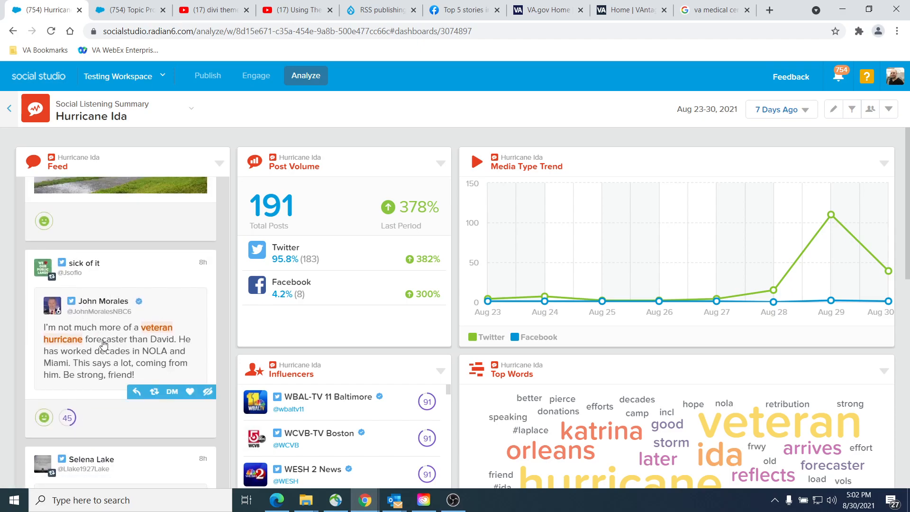
scroll(105, 348, down, 6)
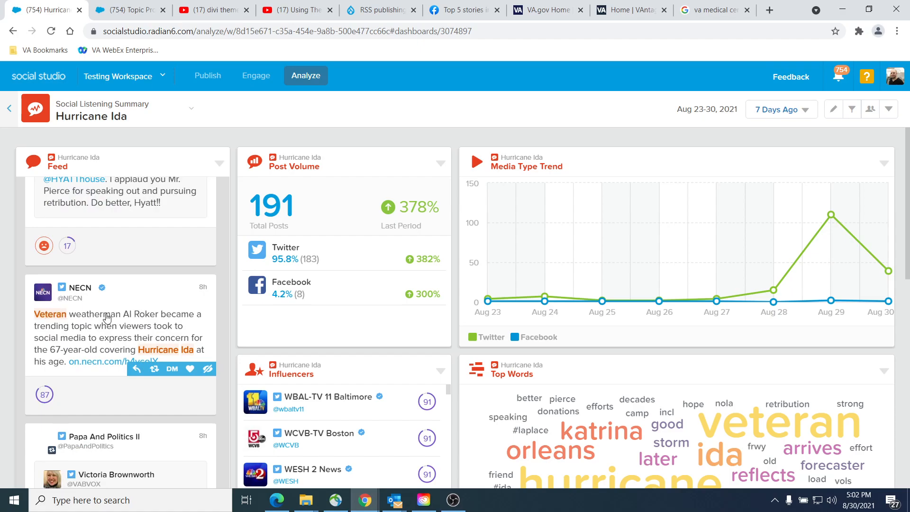
scroll(107, 318, down, 5)
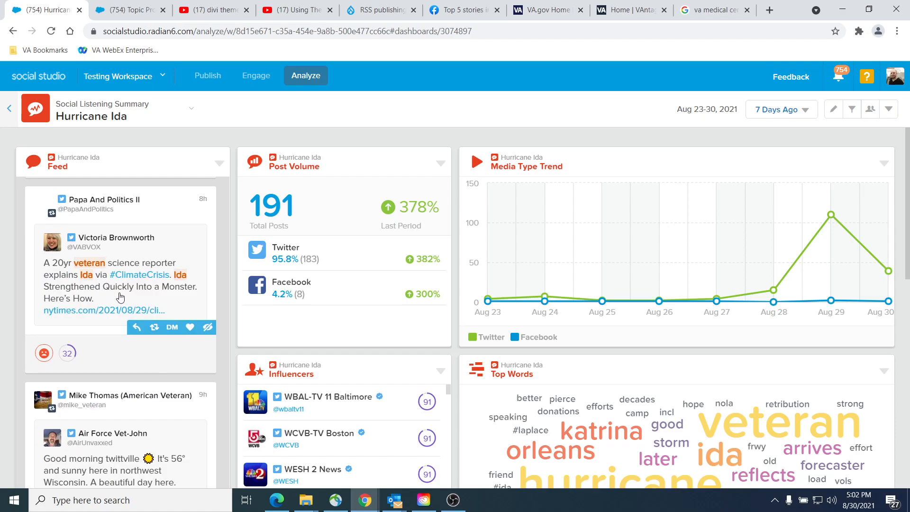
scroll(51, 298, down, 5)
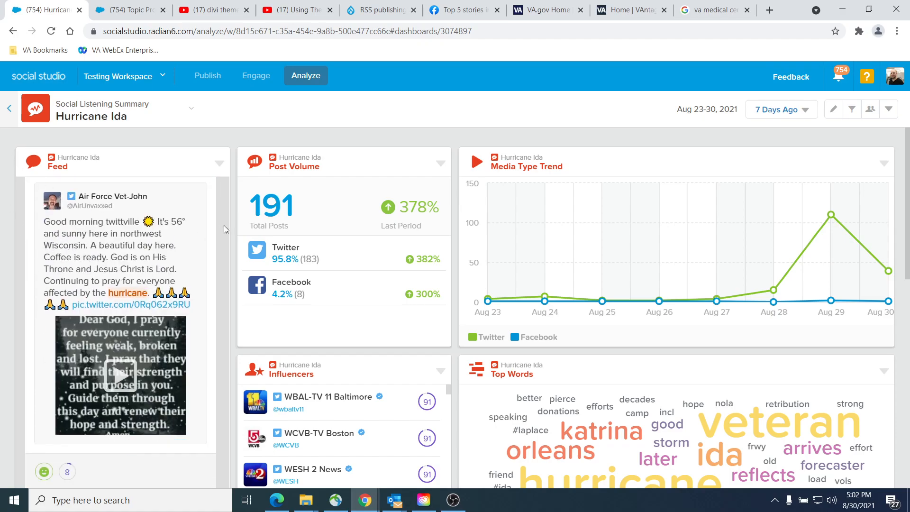